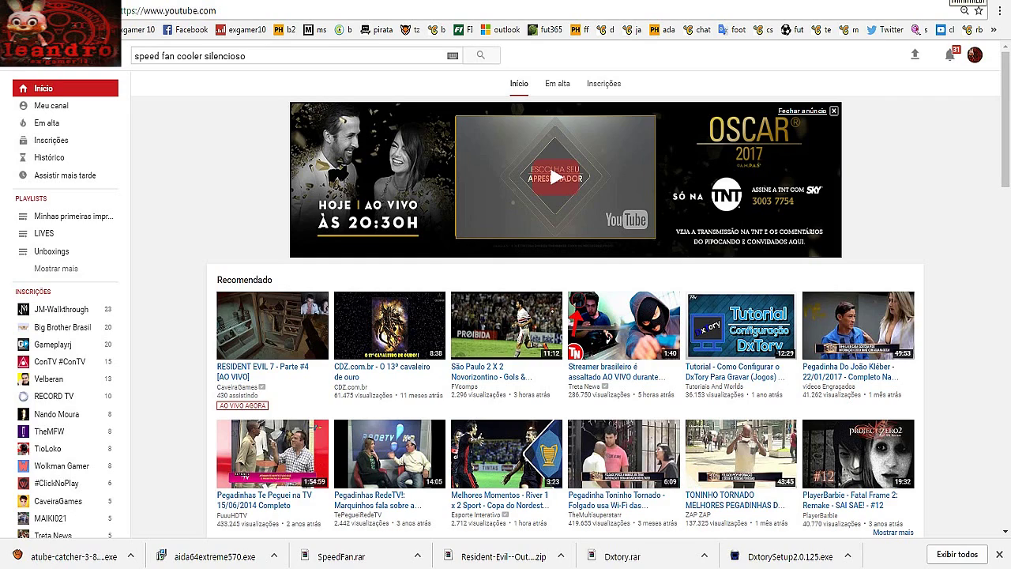
# Minimize the browser and view the WinRAR extraction options for the SpeedFan archive shortcut on the desktop
pyautogui.click(967, 3)
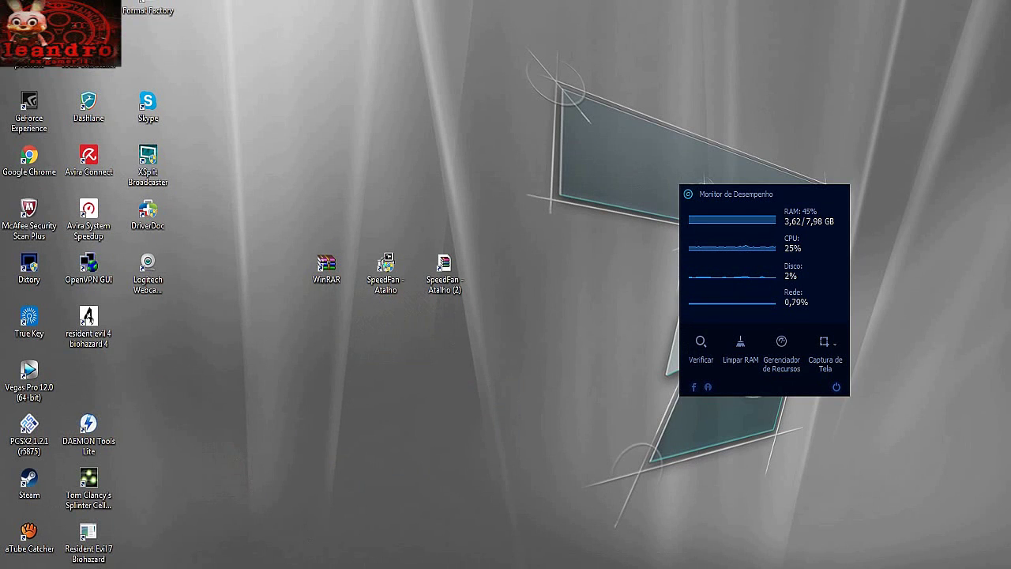
pyautogui.doubleClick(326, 268)
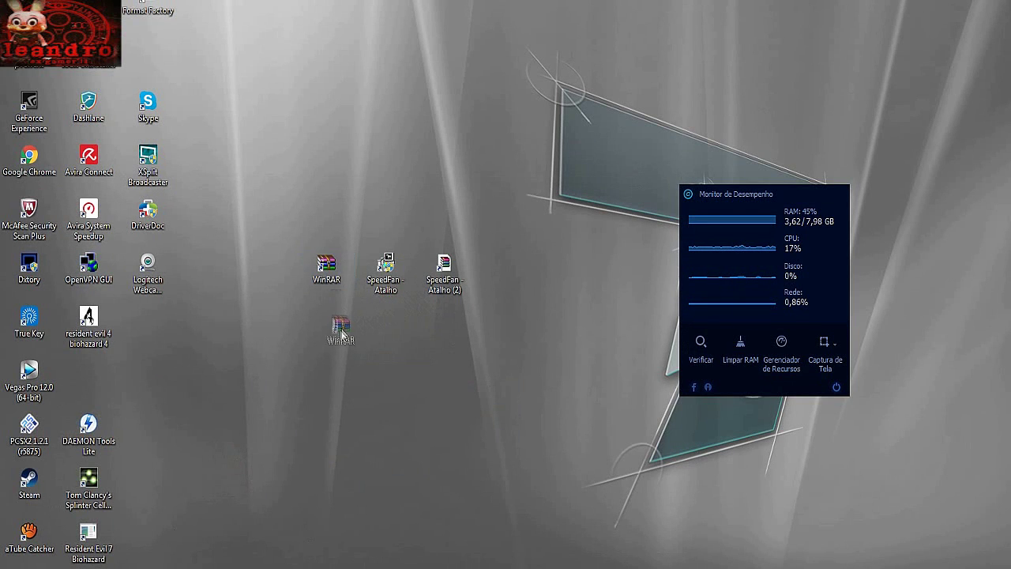
pyautogui.moveTo(329, 270)
pyautogui.mouseDown()
pyautogui.moveTo(328, 260)
pyautogui.moveTo(331, 276)
pyautogui.mouseUp()
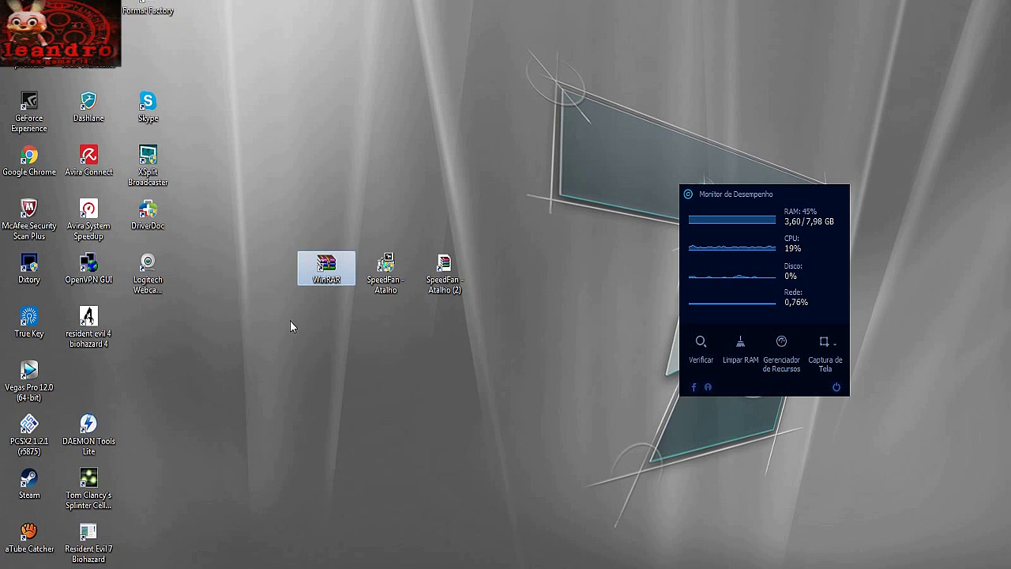
pyautogui.moveTo(444, 274)
pyautogui.mouseDown()
pyautogui.moveTo(444, 221)
pyautogui.moveTo(454, 232)
pyautogui.moveTo(443, 276)
pyautogui.mouseUp()
pyautogui.rightClick(443, 278)
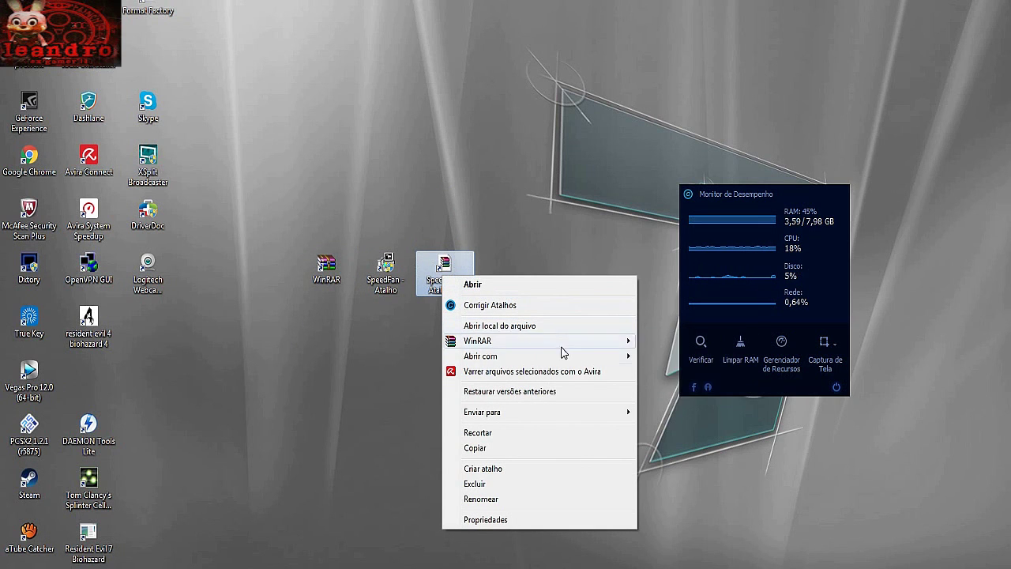
pyautogui.moveTo(621, 348)
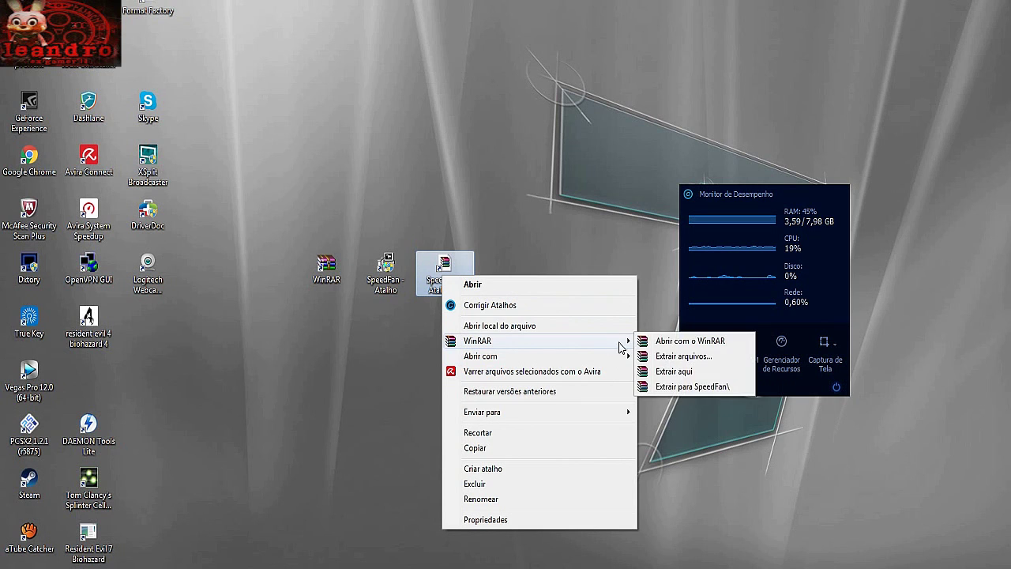
# Install SpeedFan from its setup shortcut with all components selected, into C:\Program Files (x86)\SpeedFan
pyautogui.click(385, 268)
pyautogui.moveTo(384, 267)
pyautogui.mouseDown()
pyautogui.moveTo(390, 169)
pyautogui.moveTo(388, 266)
pyautogui.mouseUp()
pyautogui.doubleClick(389, 267)
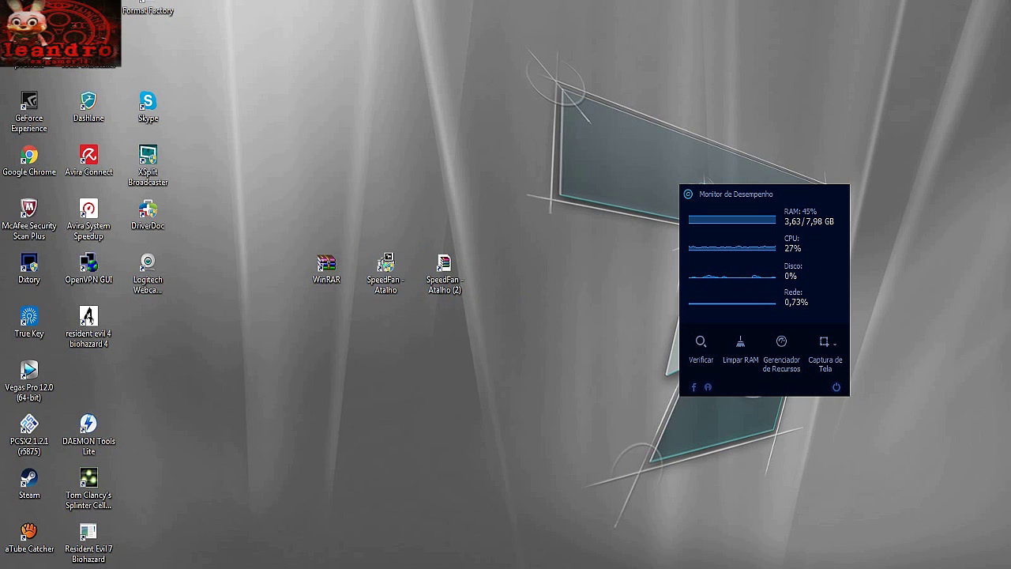
pyautogui.press('Return')
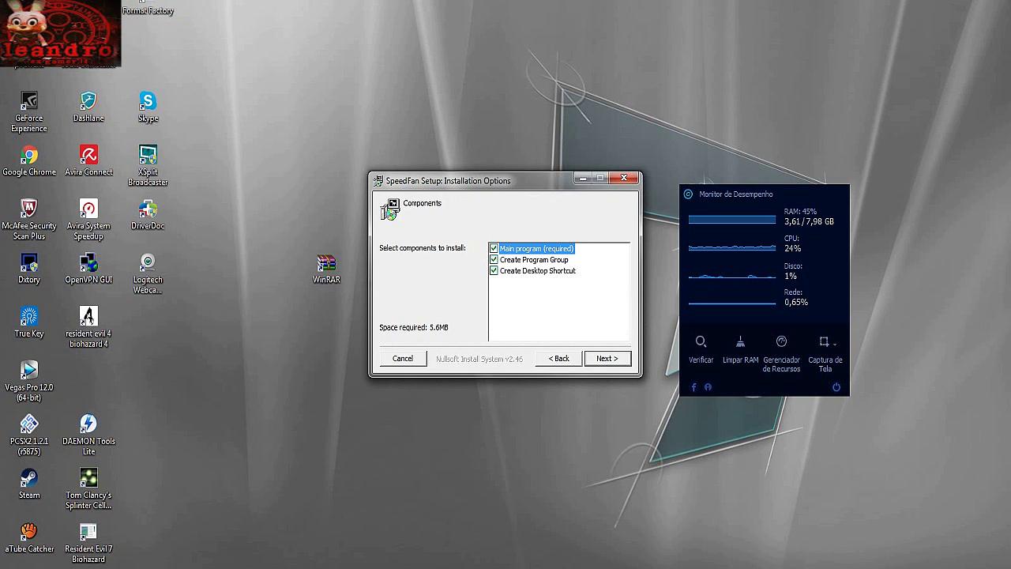
pyautogui.press('Return')
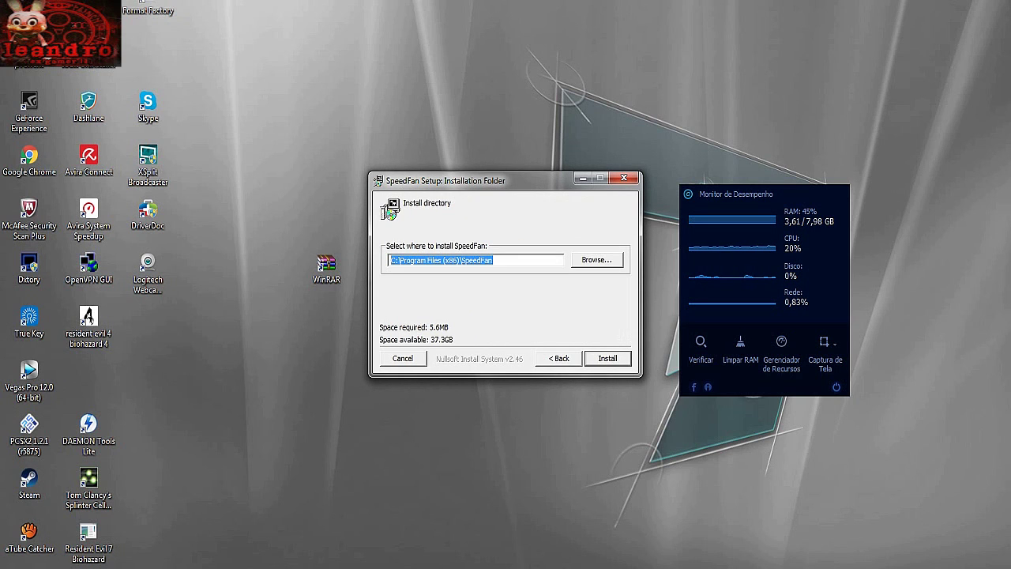
pyautogui.press('Return')
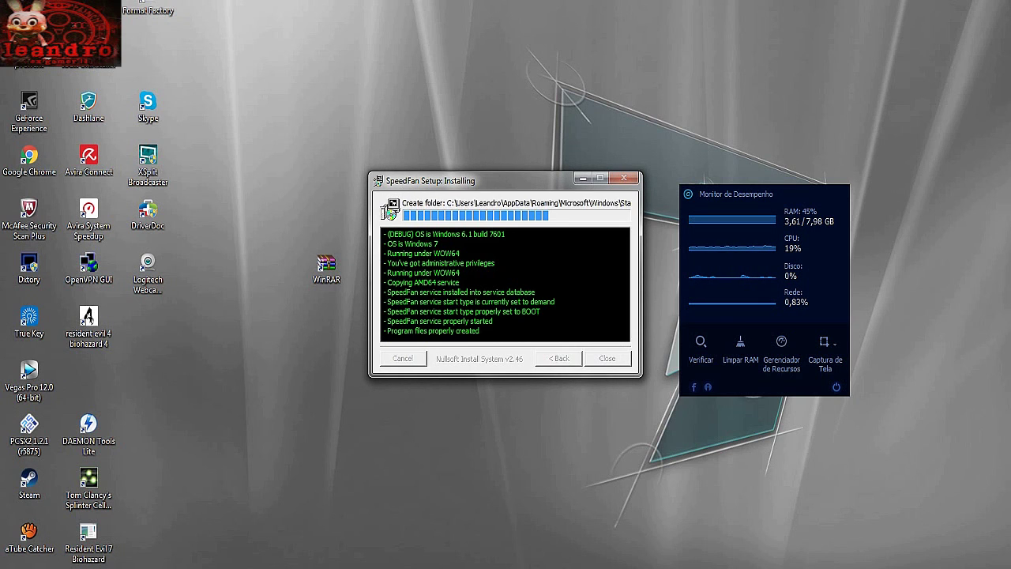
pyautogui.press('Return')
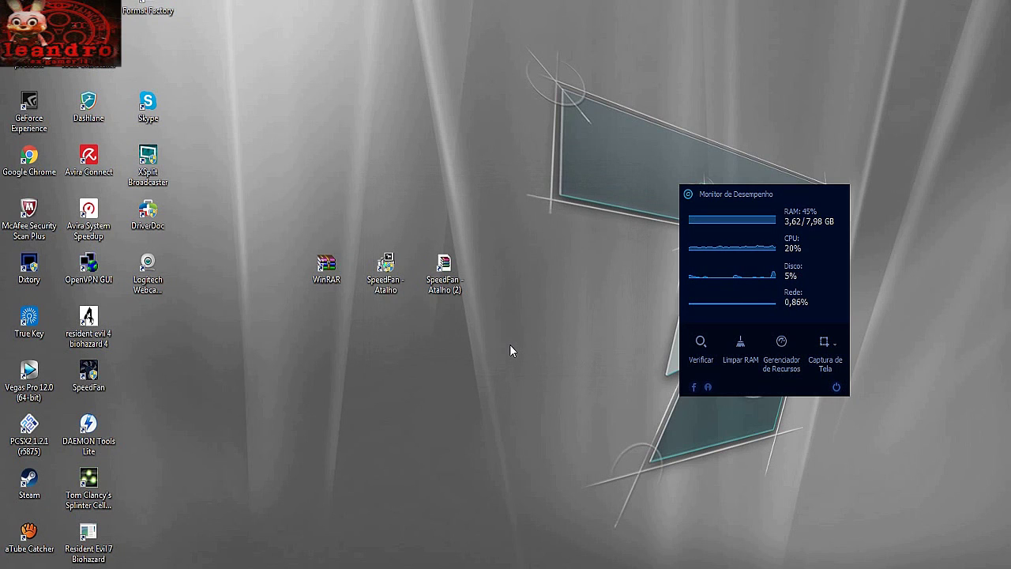
# Move the new SpeedFan desktop shortcut beside the installer and archive shortcuts and launch the program
pyautogui.click(102, 381)
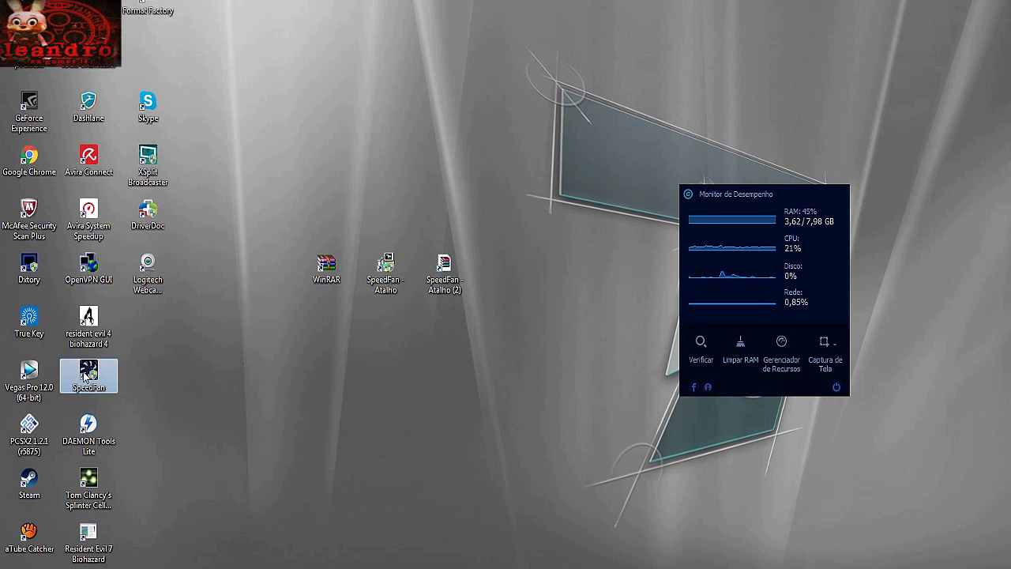
pyautogui.moveTo(85, 378); pyautogui.dragTo(492, 270)
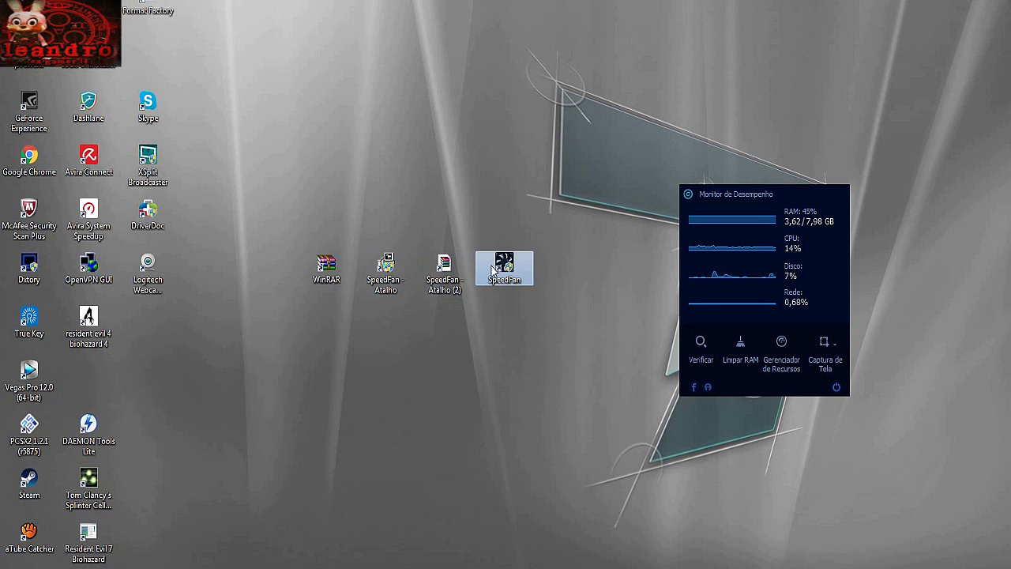
pyautogui.doubleClick(500, 266)
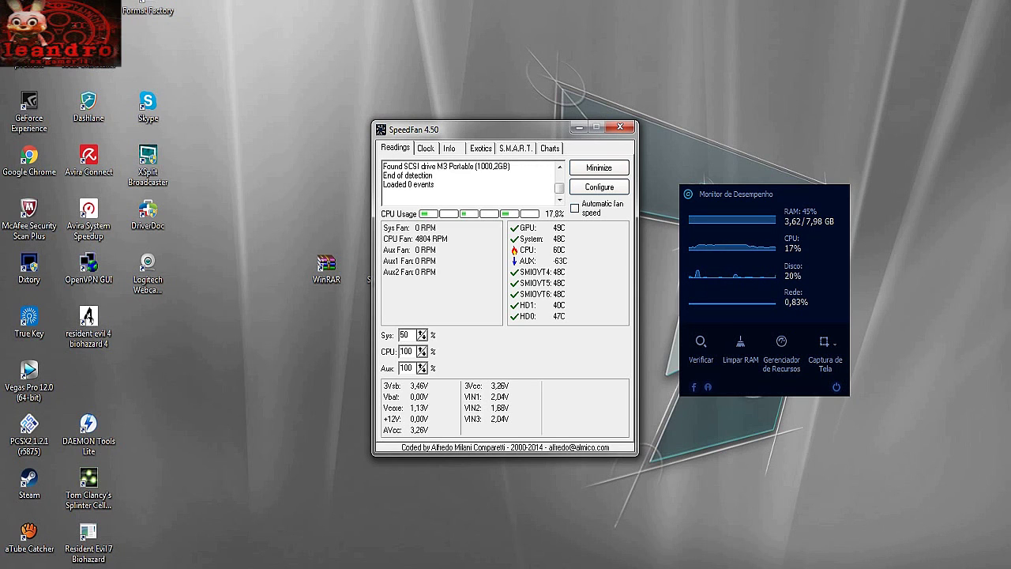
pyautogui.moveTo(514, 129); pyautogui.dragTo(521, 101)
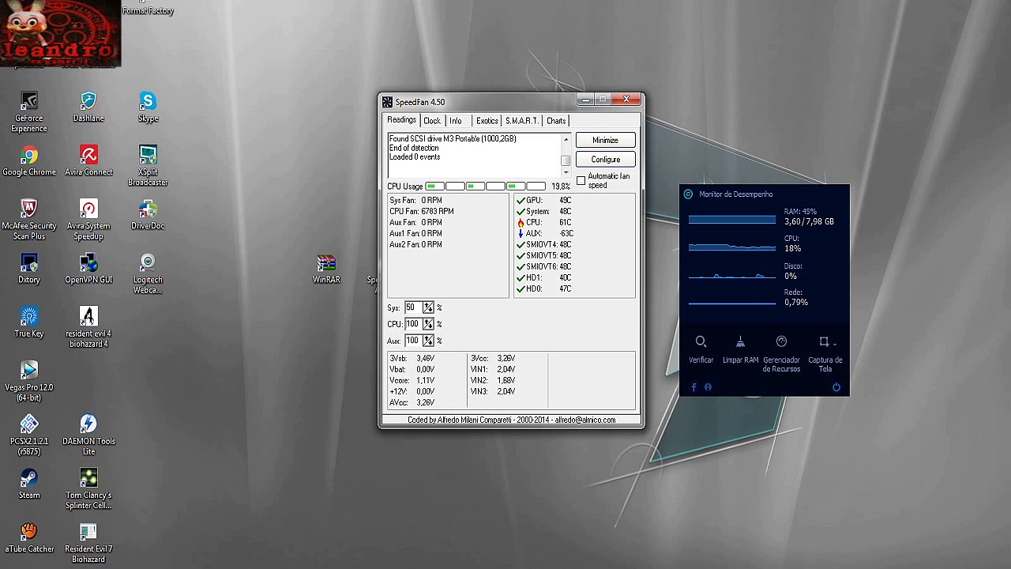
# In the SpeedFan configuration, disable every temperature sensor except CPU
pyautogui.press('Return')
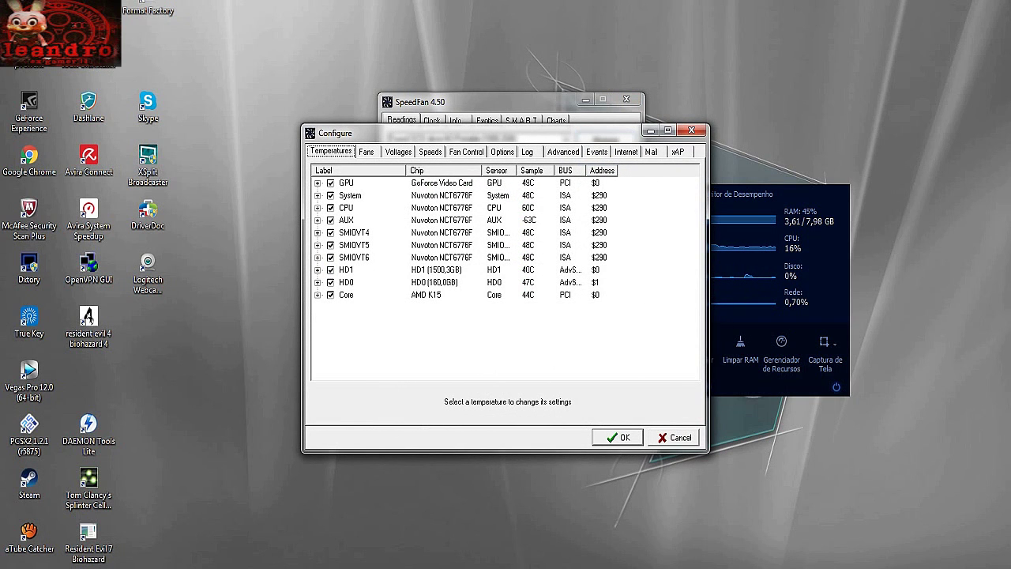
pyautogui.click(331, 294)
pyautogui.click(330, 269)
pyautogui.click(330, 182)
pyautogui.press('space')
# Set the interface language to Brazilian and apply the configuration
pyautogui.click(502, 151)
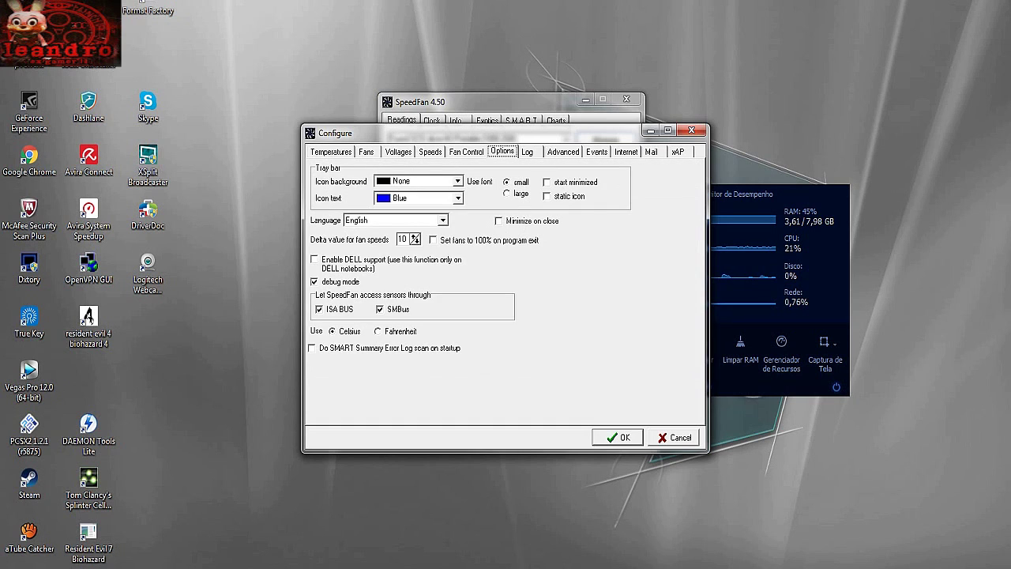
pyautogui.click(442, 220)
pyautogui.moveTo(444, 248)
pyautogui.mouseDown()
pyautogui.moveTo(444, 278)
pyautogui.moveTo(444, 244)
pyautogui.moveTo(444, 263)
pyautogui.mouseUp()
pyautogui.scroll(-3, 391, 261)
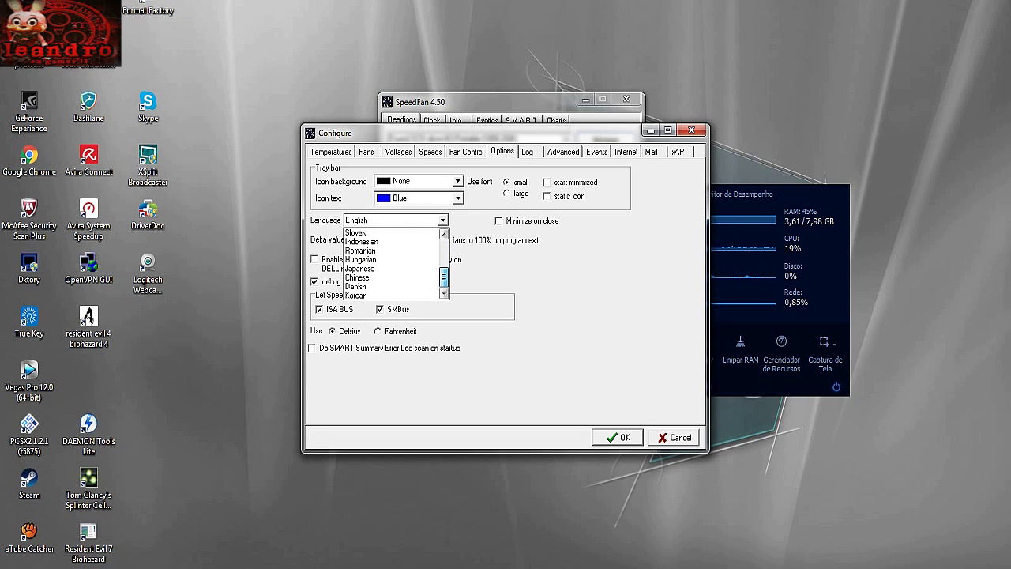
pyautogui.scroll(2, 391, 268)
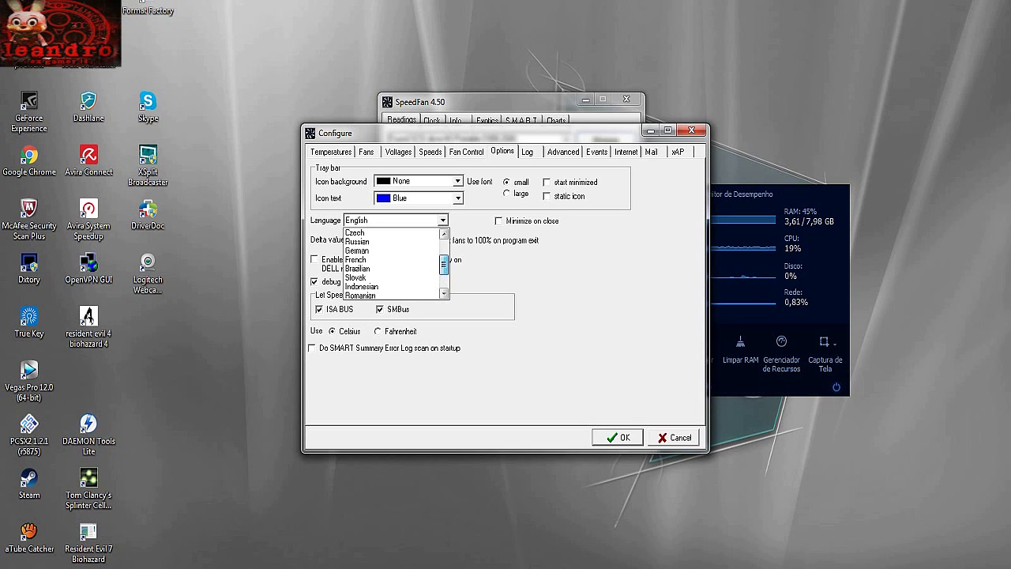
pyautogui.click(391, 269)
pyautogui.press('Return')
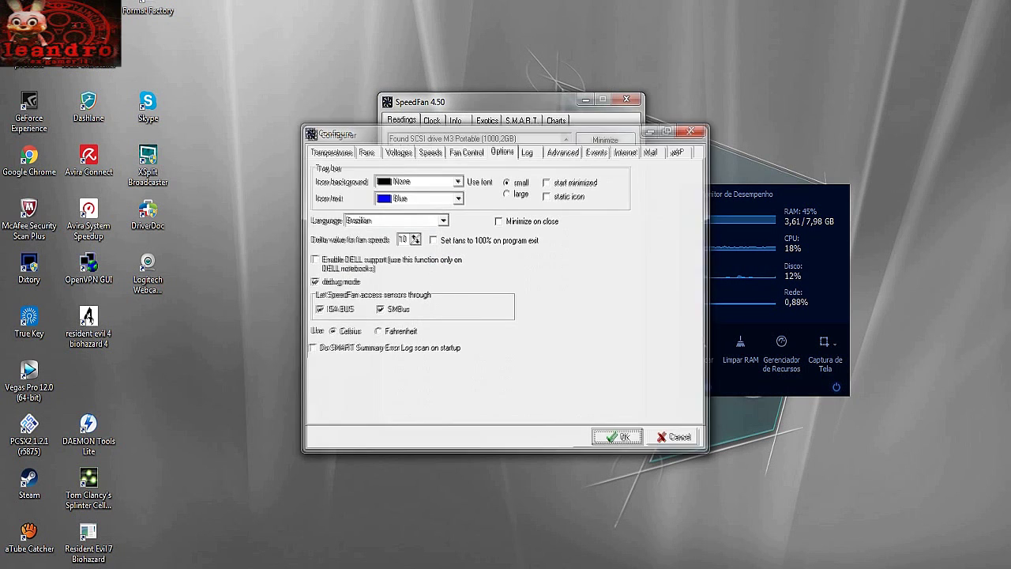
pyautogui.press('Return')
pyautogui.press('Return')
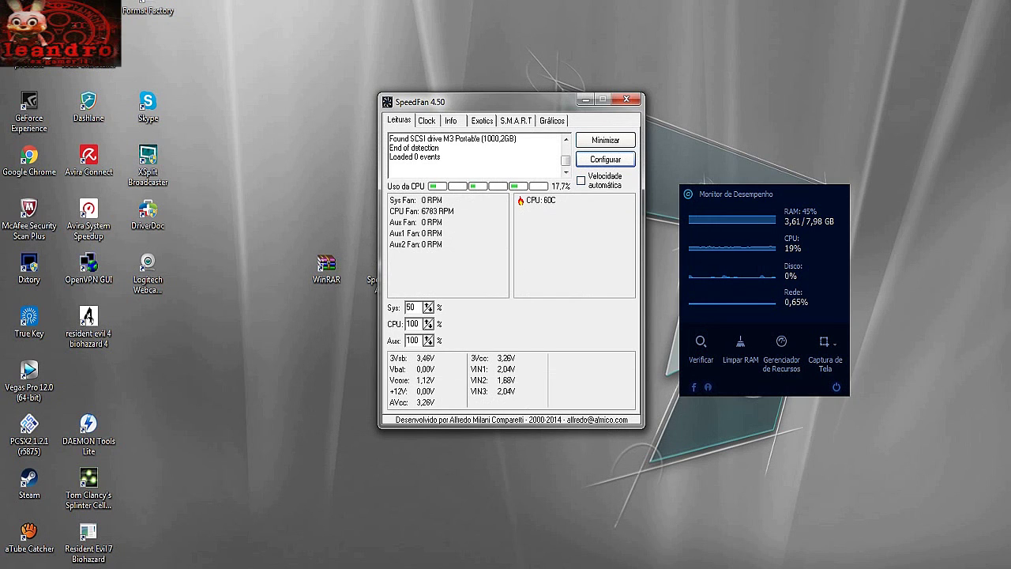
# Reopen the configuration, disable every fan except CPU Fan and apply the change
pyautogui.press('Return')
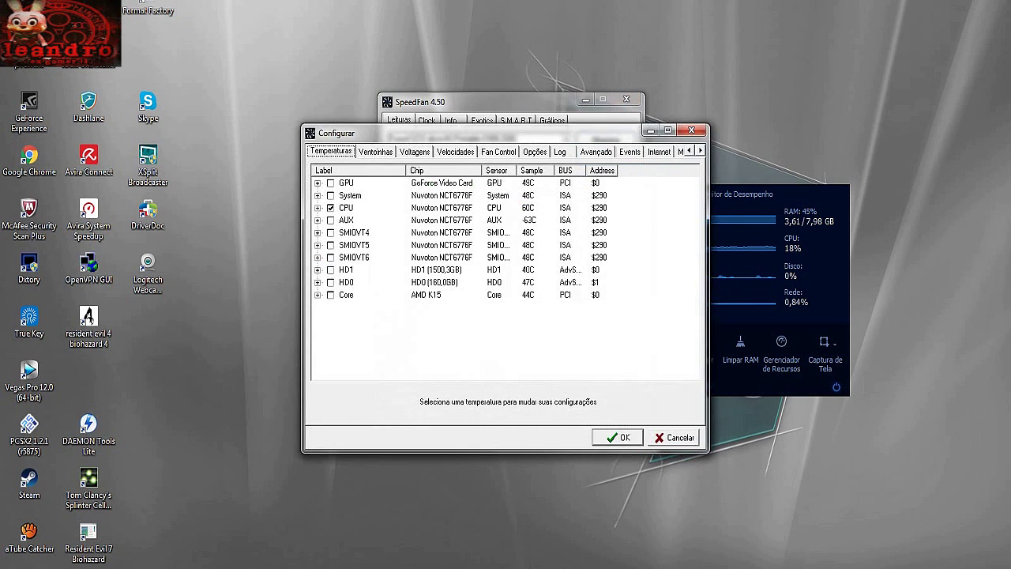
pyautogui.press('Right')
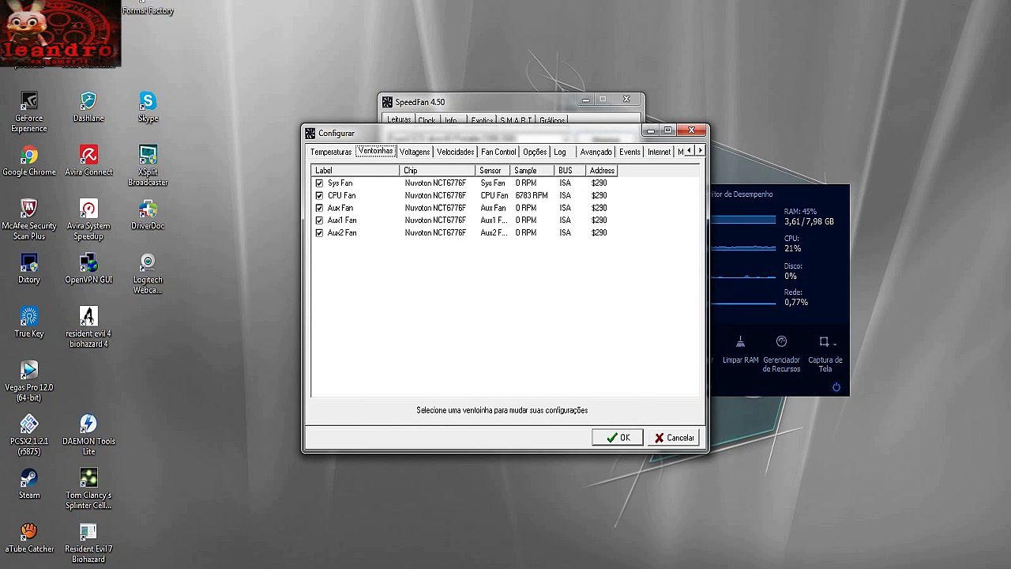
pyautogui.click(319, 220)
pyautogui.click(600, 440)
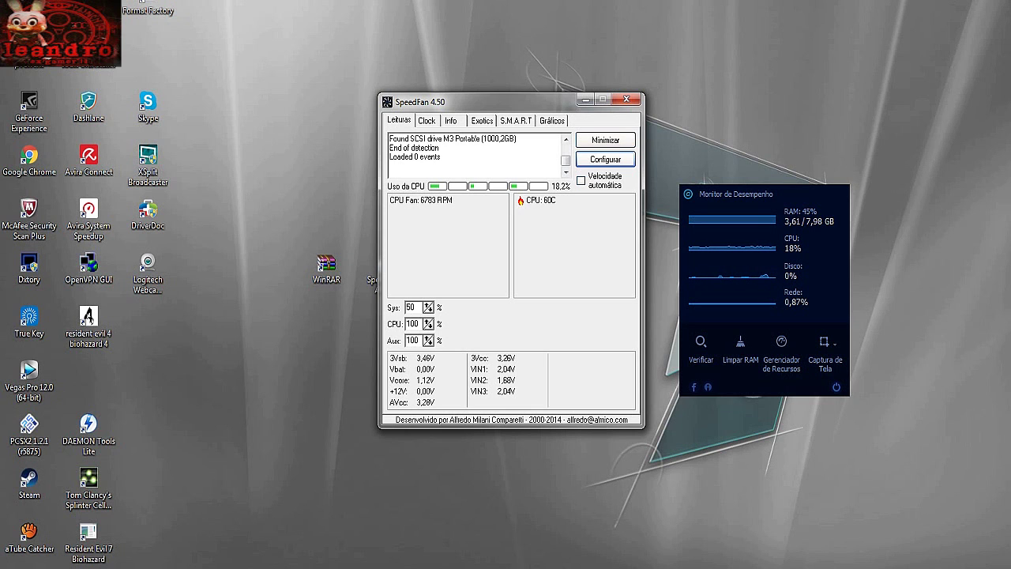
# In the configuration's speed settings, disable the Sys and Aux entries so that only CPU stays enabled
pyautogui.click(610, 161)
pyautogui.click(415, 151)
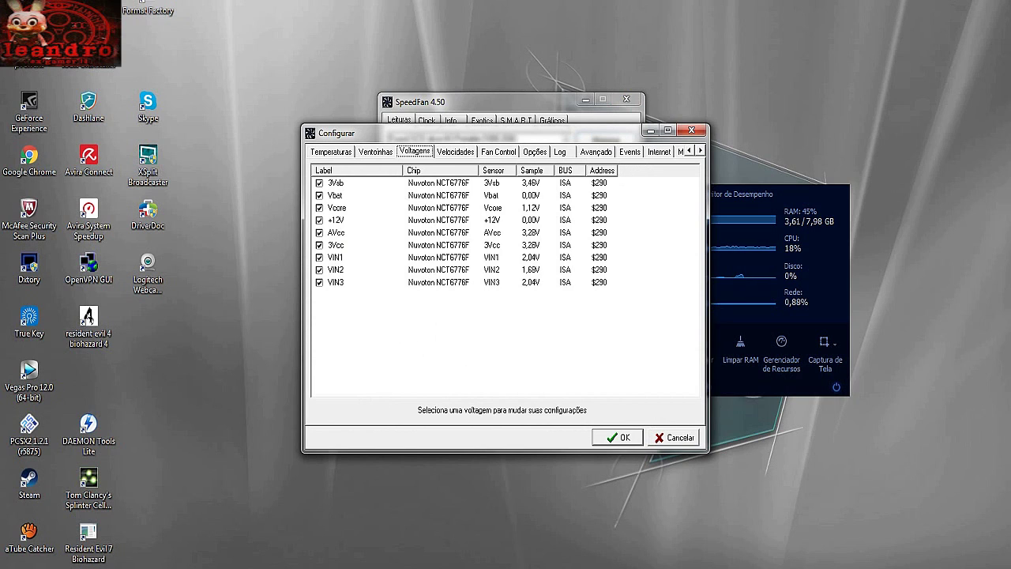
pyautogui.click(455, 151)
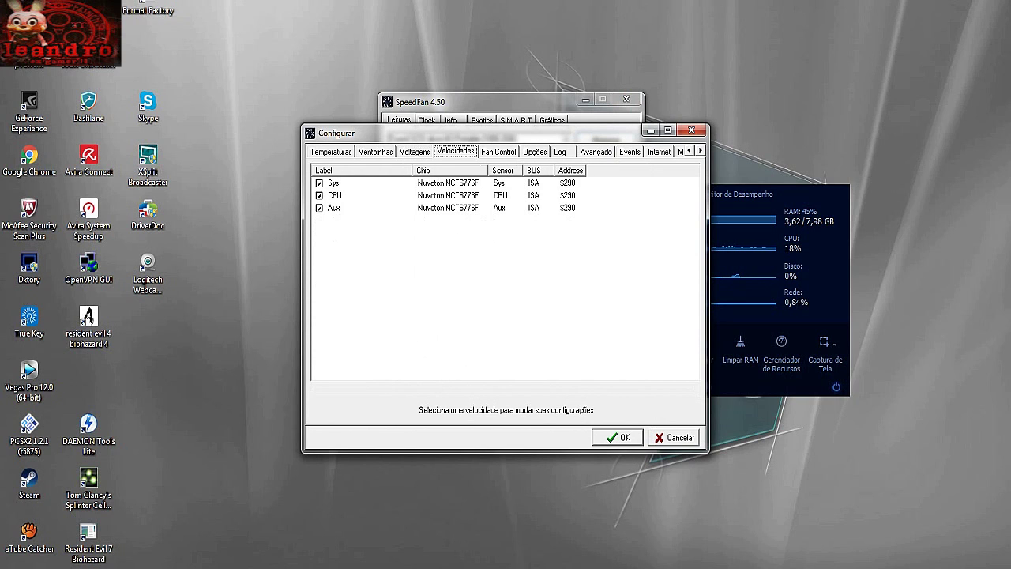
pyautogui.click(319, 183)
pyautogui.click(319, 208)
# In the advanced settings of the Nuvoton NCT6776F chip, select Manual for PWM 1 mode and apply the configuration
pyautogui.click(595, 151)
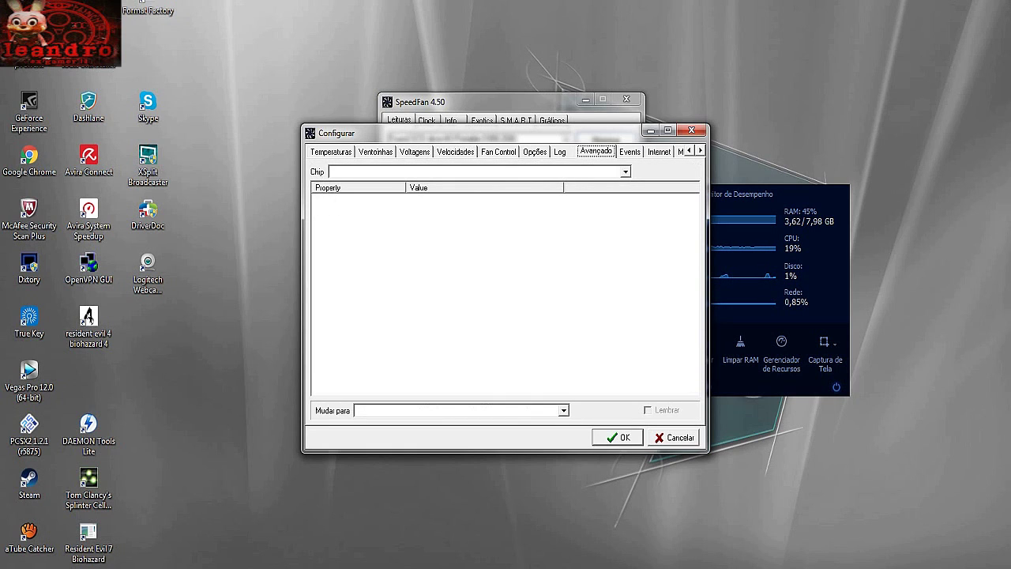
pyautogui.click(455, 151)
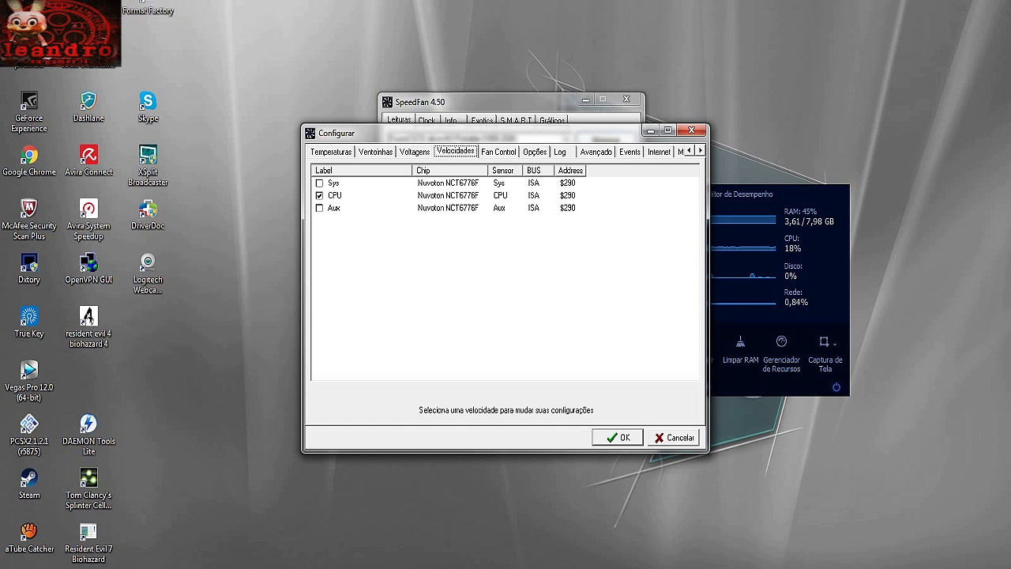
pyautogui.click(596, 151)
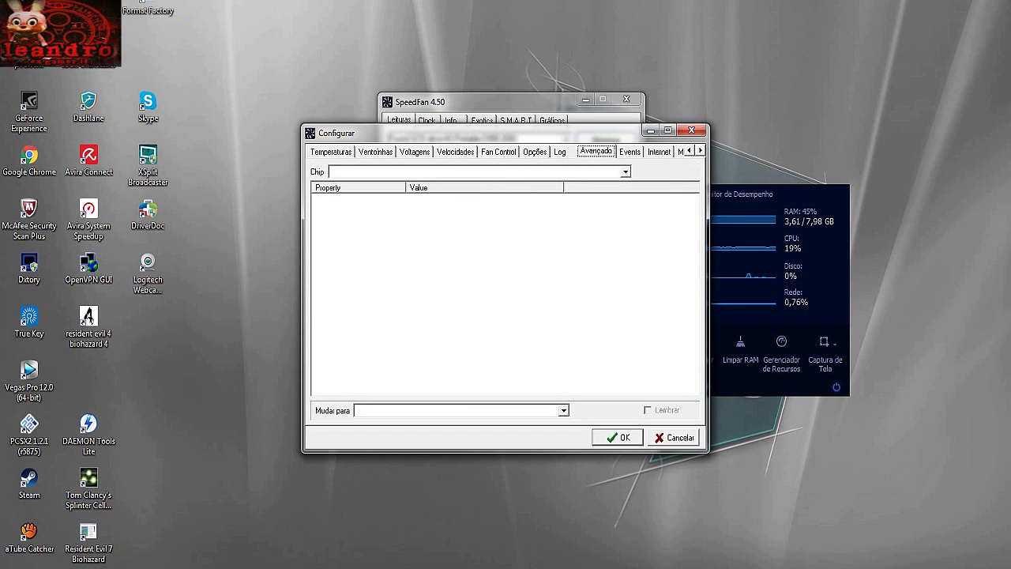
pyautogui.click(624, 172)
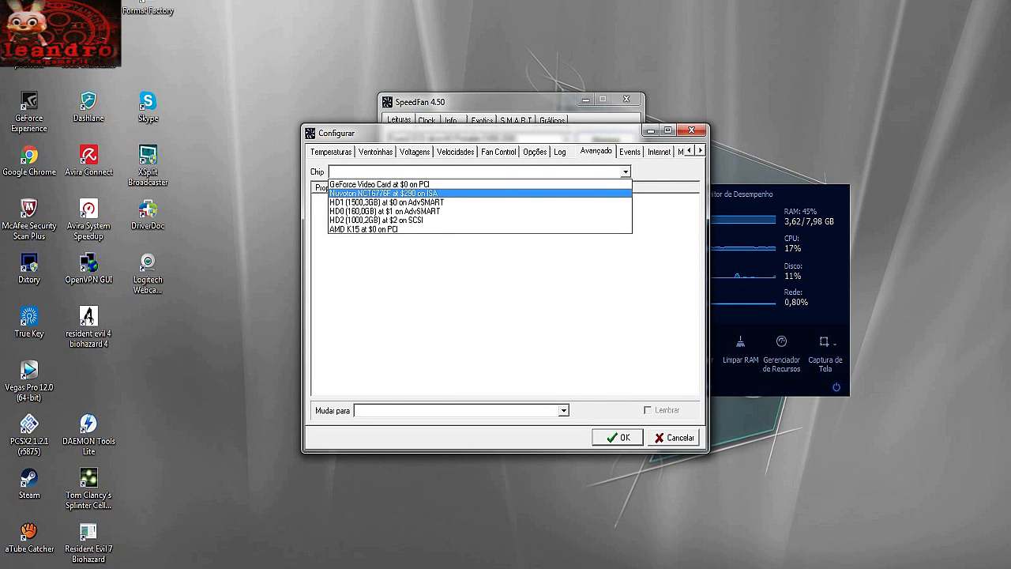
pyautogui.click(384, 193)
pyautogui.click(335, 199)
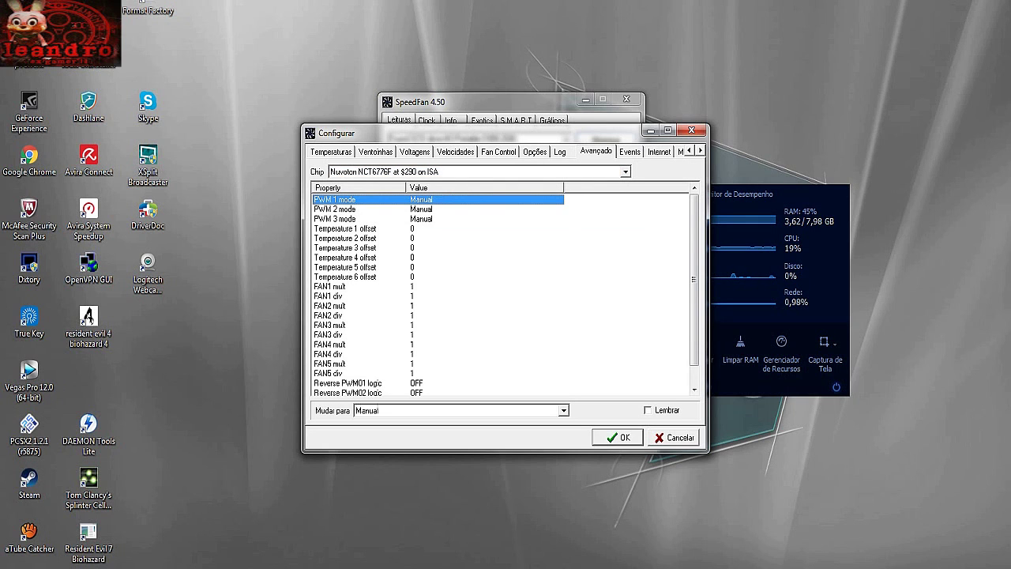
pyautogui.click(564, 410)
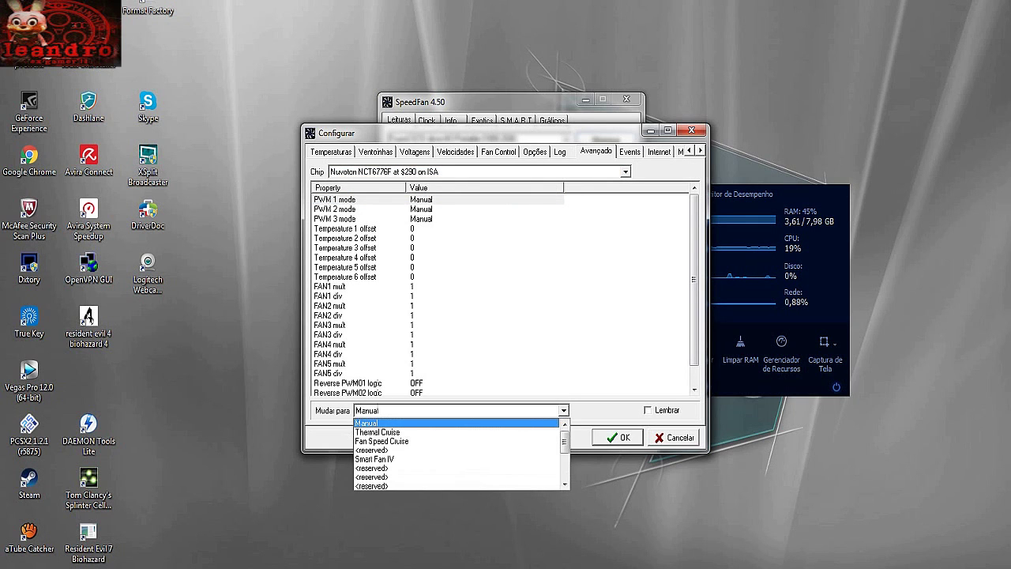
pyautogui.click(366, 422)
pyautogui.click(613, 436)
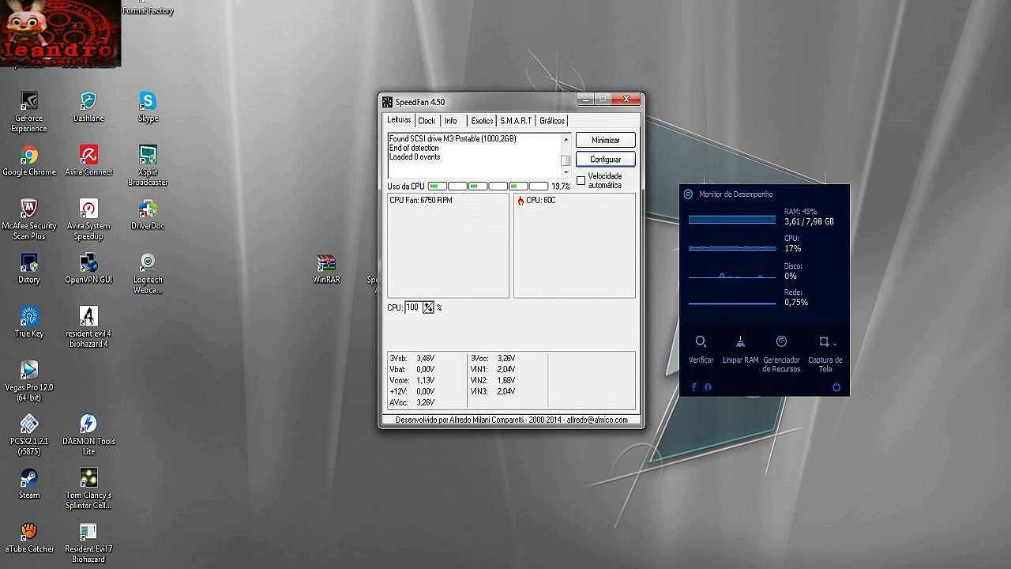
# Reposition the SpeedFan window and move the performance monitor widget farther away from it
pyautogui.moveTo(490, 101); pyautogui.dragTo(459, 105)
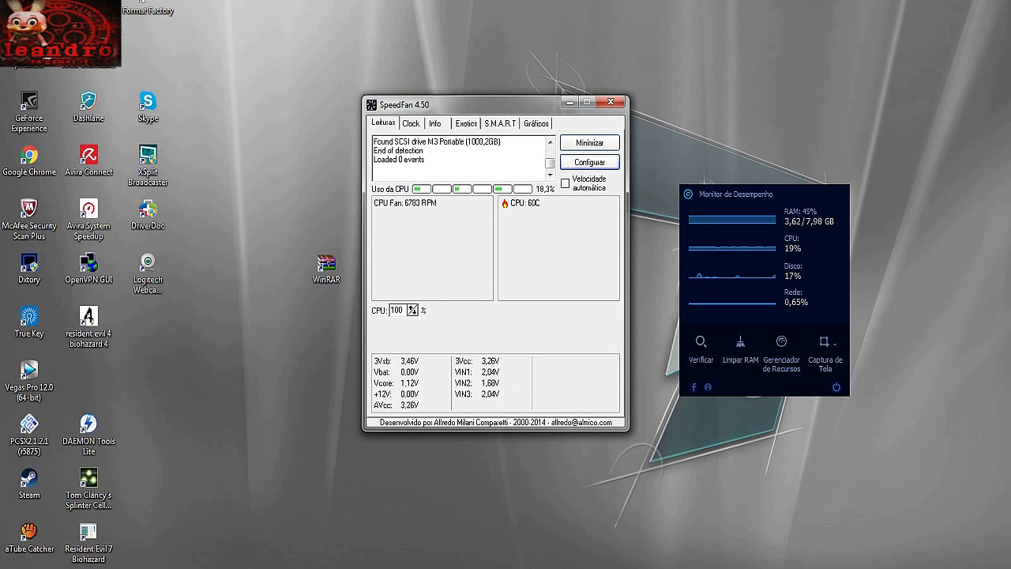
pyautogui.moveTo(764, 194); pyautogui.dragTo(841, 62)
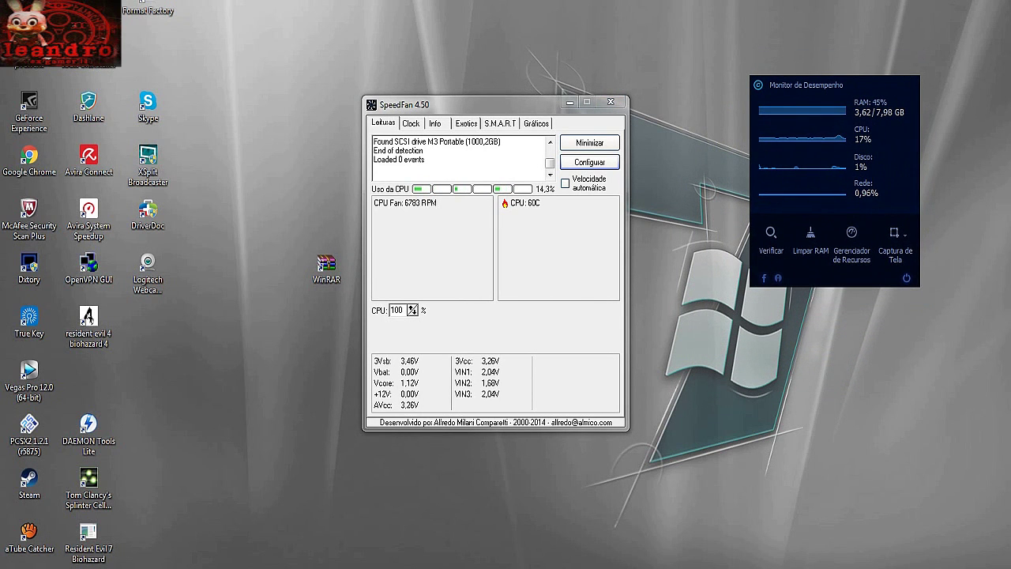
pyautogui.moveTo(449, 103); pyautogui.dragTo(437, 95)
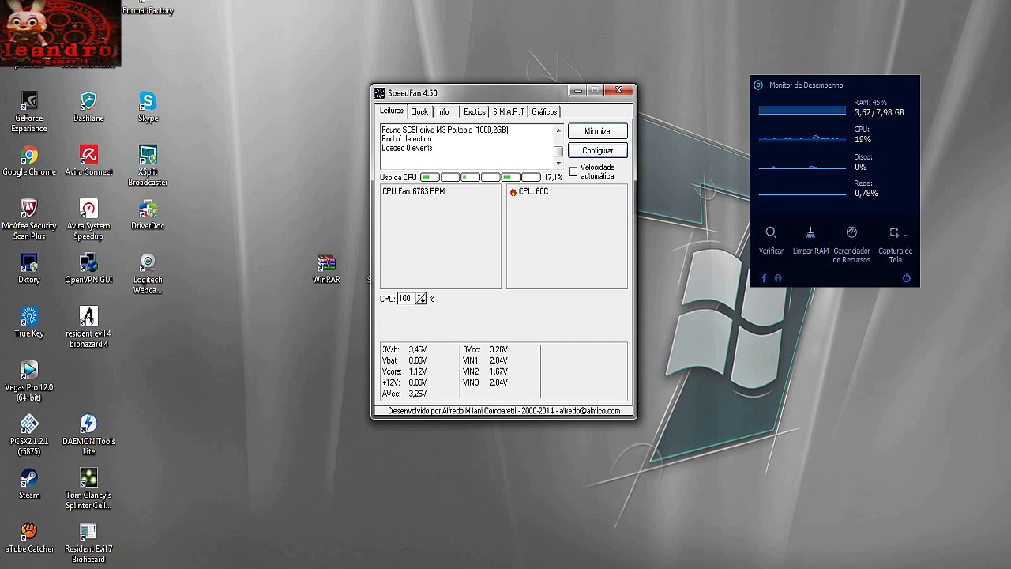
pyautogui.moveTo(426, 192)
pyautogui.moveTo(489, 92); pyautogui.dragTo(503, 84)
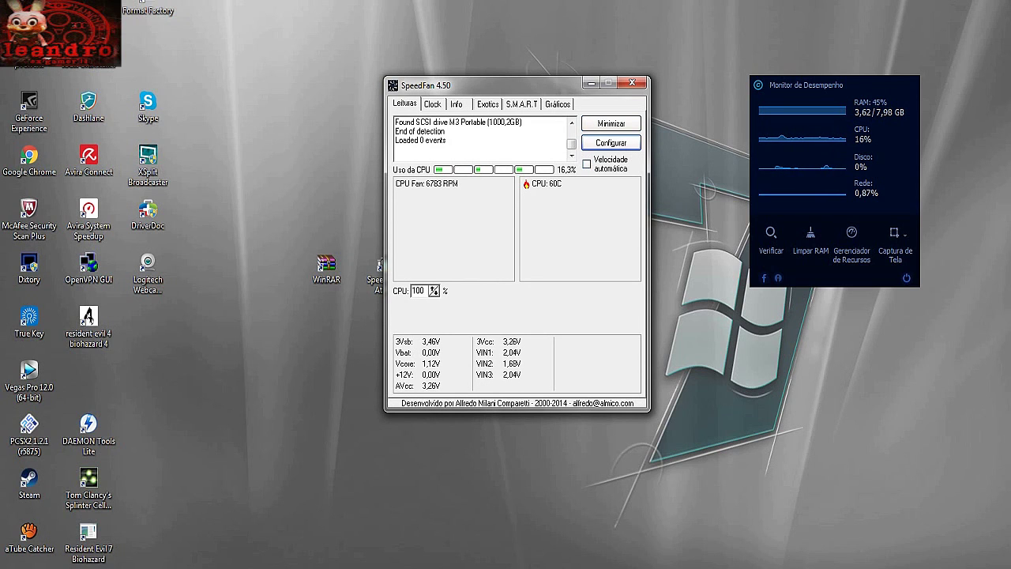
pyautogui.moveTo(505, 84)
pyautogui.mouseDown()
pyautogui.moveTo(482, 74)
pyautogui.moveTo(502, 68)
pyautogui.mouseUp()
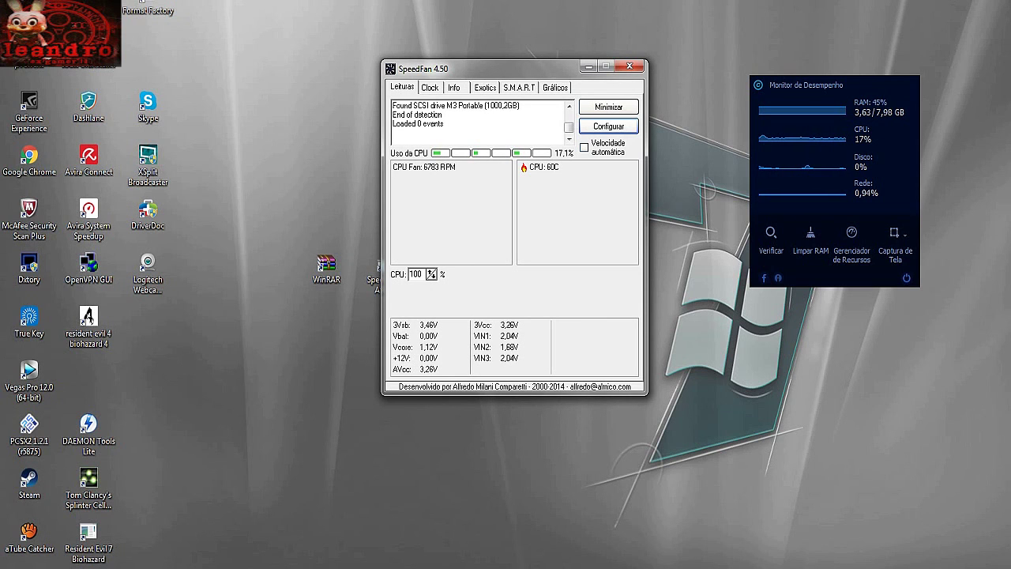
pyautogui.moveTo(513, 69); pyautogui.dragTo(516, 74)
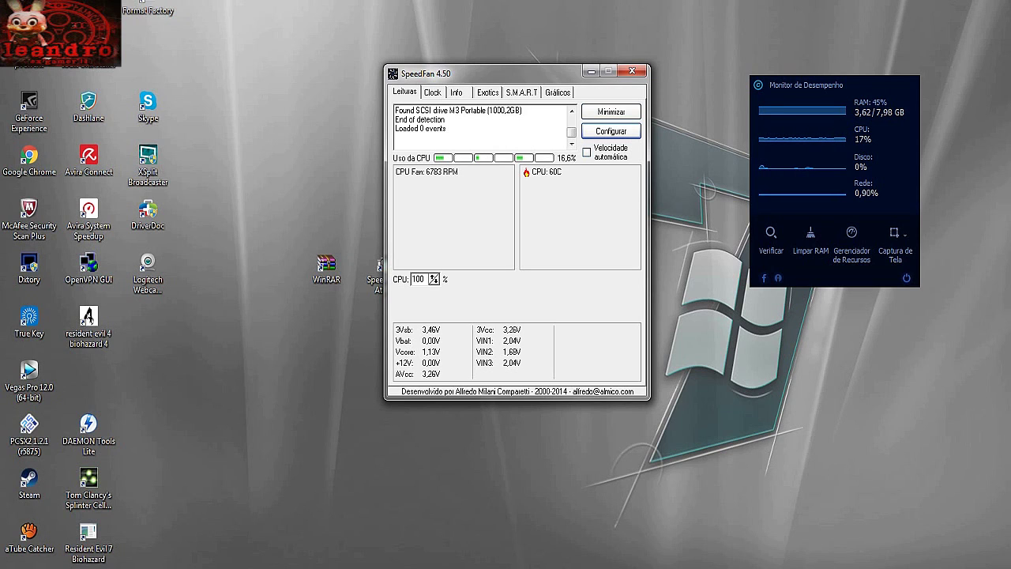
# Lower the CPU fan speed from the readings view to 30%
pyautogui.click(436, 282)
pyautogui.click(436, 282)
pyautogui.click(436, 282)
pyautogui.click(436, 282)
pyautogui.press('Down')
pyautogui.press('Down')
pyautogui.press('Down')
pyautogui.press('Down')
pyautogui.press('Down')
pyautogui.press('Down')
pyautogui.press('Down')
pyautogui.press('Down')
pyautogui.press('Down')
pyautogui.press('Down')
pyautogui.press('Down')
pyautogui.press('Down')
pyautogui.press('Down')
pyautogui.press('Down')
pyautogui.click(433, 276)
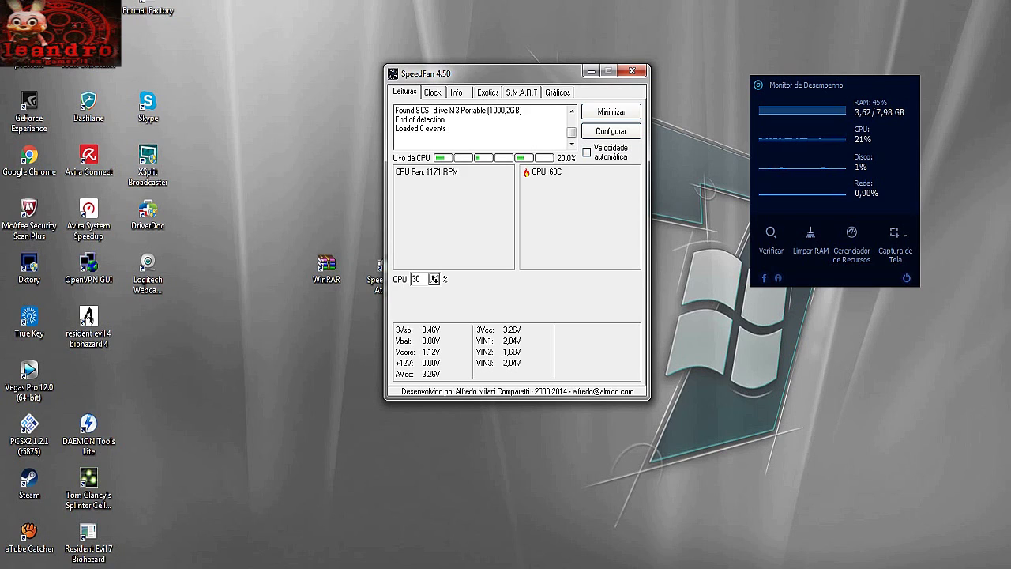
# Raise the CPU fan speed and lower it again until it is at 0%
pyautogui.press('Up')
pyautogui.press('Up')
pyautogui.press('Up')
pyautogui.press('Up')
pyautogui.press('Up')
pyautogui.press('Up')
pyautogui.press('Down')
pyautogui.press('Down')
pyautogui.press('Down')
pyautogui.press('Down')
pyautogui.press('Down')
pyautogui.press('Down')
pyautogui.press('Down')
pyautogui.press('Down')
pyautogui.press('Down')
pyautogui.press('Down')
pyautogui.press('Down')
pyautogui.press('Down')
pyautogui.moveTo(501, 75); pyautogui.dragTo(457, 46)
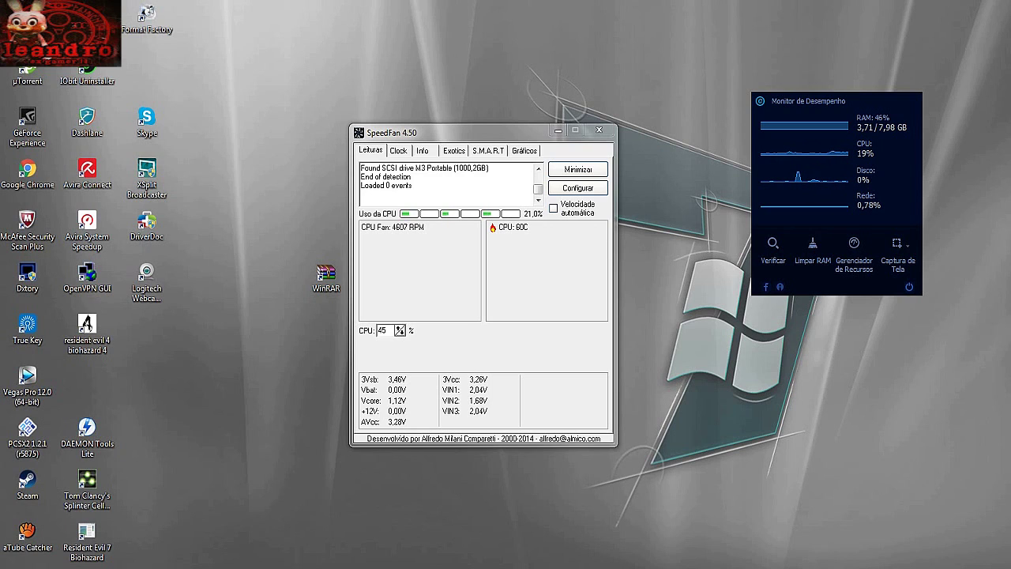
pyautogui.click(402, 333)
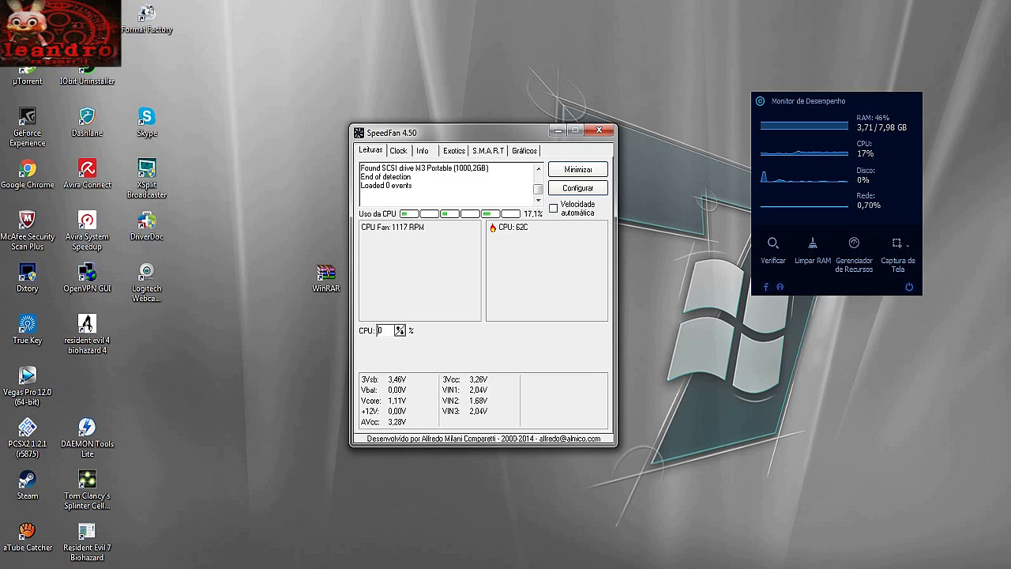
# Enter a new CPU fan speed and adjust it up and down, ending at 40%
pyautogui.write('3')
pyautogui.press('BackSpace')
pyautogui.write('7')
pyautogui.click(401, 327)
pyautogui.click(400, 327)
pyautogui.click(401, 327)
pyautogui.click(402, 333)
pyautogui.click(402, 333)
pyautogui.click(401, 333)
pyautogui.click(401, 334)
pyautogui.press('Down')
pyautogui.press('Down')
pyautogui.press('Up')
pyautogui.press('Up')
pyautogui.press('Up')
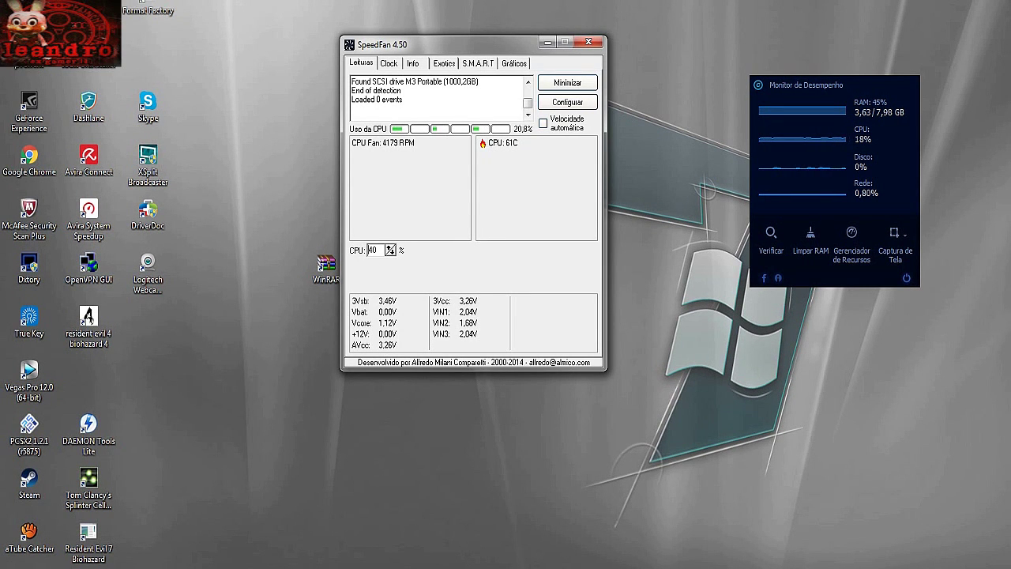
# Vary the CPU fan speed up and down repeatedly in increments and leave it at 55%
pyautogui.moveTo(458, 44); pyautogui.dragTo(437, 55)
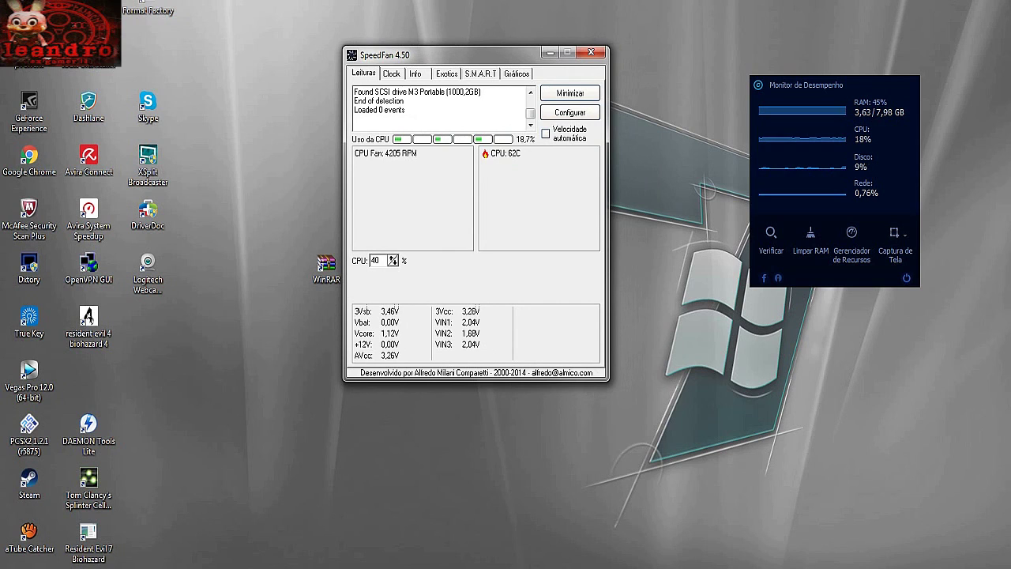
pyautogui.click(393, 258)
pyautogui.click(393, 257)
pyautogui.click(393, 257)
pyautogui.click(393, 257)
pyautogui.click(392, 257)
pyautogui.click(393, 257)
pyautogui.click(393, 262)
pyautogui.click(392, 262)
pyautogui.click(392, 258)
pyautogui.click(393, 257)
pyautogui.click(392, 262)
pyautogui.click(393, 262)
pyautogui.click(393, 262)
pyautogui.click(393, 262)
pyautogui.click(392, 262)
pyautogui.click(393, 263)
pyautogui.click(393, 262)
pyautogui.click(393, 257)
pyautogui.click(394, 263)
pyautogui.click(394, 263)
pyautogui.click(394, 263)
pyautogui.click(394, 263)
pyautogui.click(393, 263)
pyautogui.click(393, 263)
pyautogui.click(392, 258)
pyautogui.click(392, 258)
pyautogui.click(392, 258)
pyautogui.click(393, 257)
pyautogui.click(392, 258)
pyautogui.click(392, 257)
pyautogui.click(393, 257)
pyautogui.click(392, 258)
pyautogui.click(392, 258)
pyautogui.click(392, 263)
pyautogui.click(393, 263)
pyautogui.click(392, 263)
pyautogui.click(393, 263)
pyautogui.click(393, 263)
pyautogui.click(392, 257)
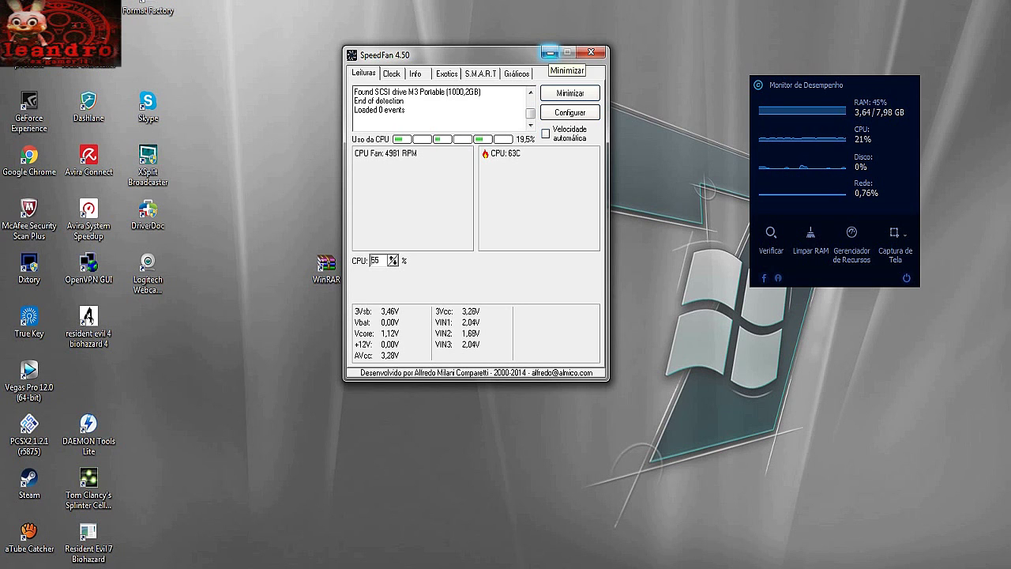
# Move the SpeedFan window aside, minimize it and show the hidden notification area icons
pyautogui.moveTo(498, 55); pyautogui.dragTo(447, 23)
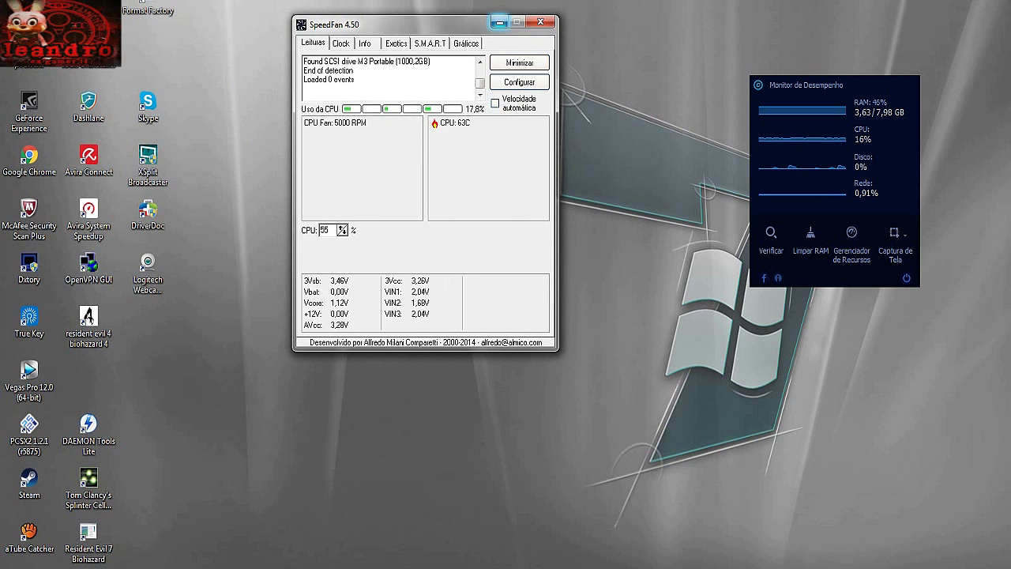
pyautogui.click(500, 22)
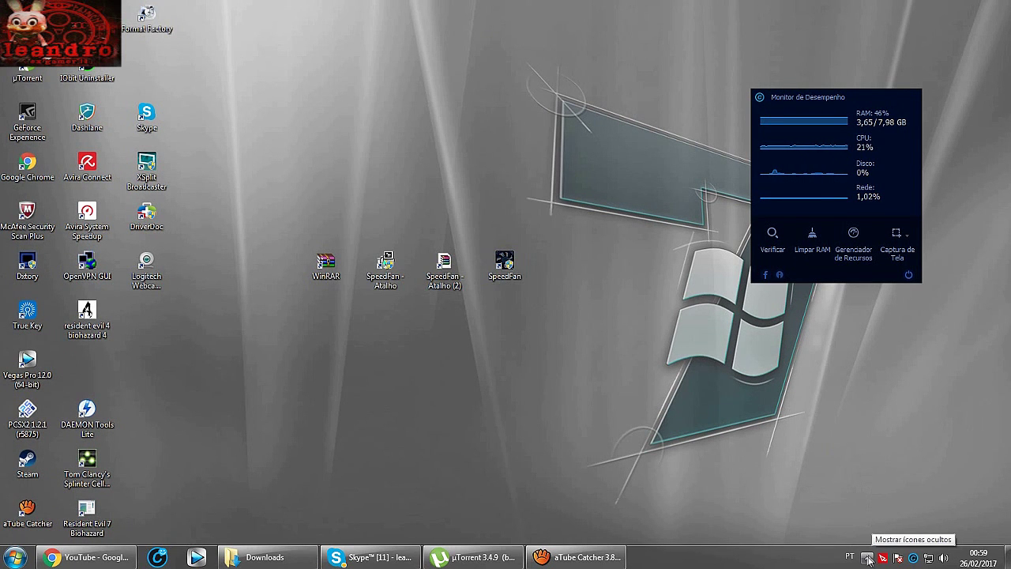
pyautogui.click(866, 559)
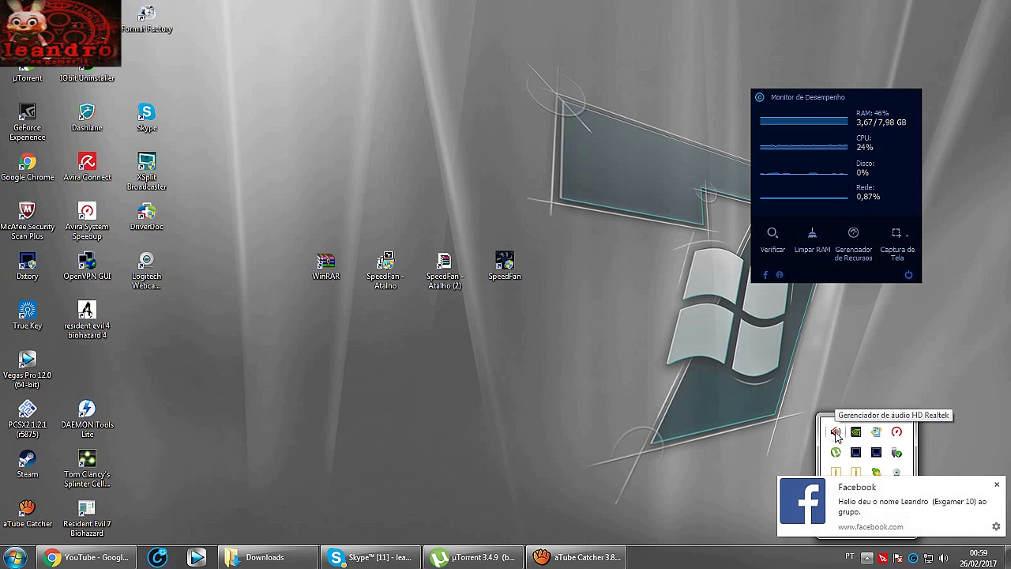
# Open the Realtek HD audio manager, enable Supressão de ruído for the Microfone and confirm
pyautogui.doubleClick(836, 432)
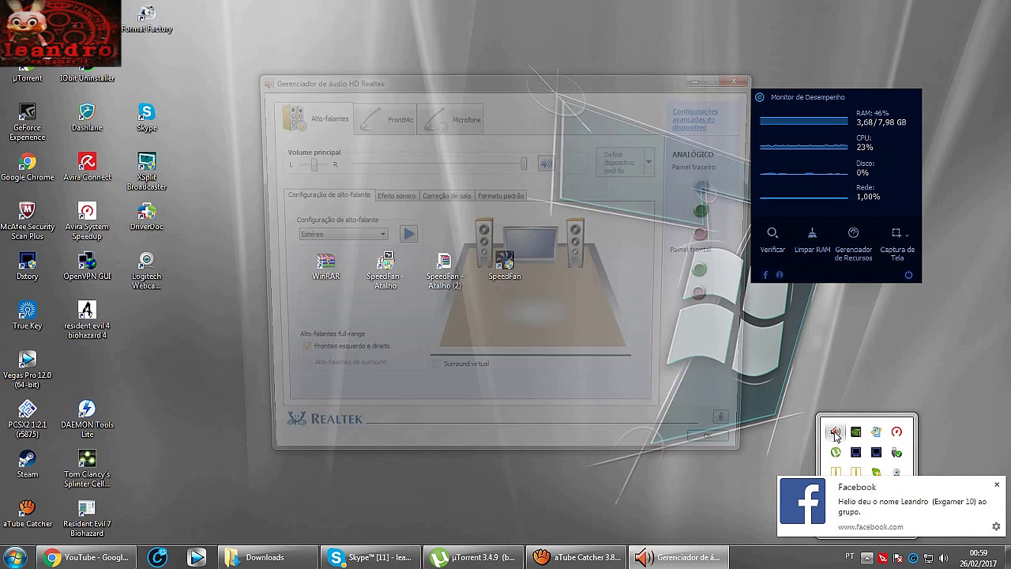
pyautogui.moveTo(521, 85); pyautogui.dragTo(484, 87)
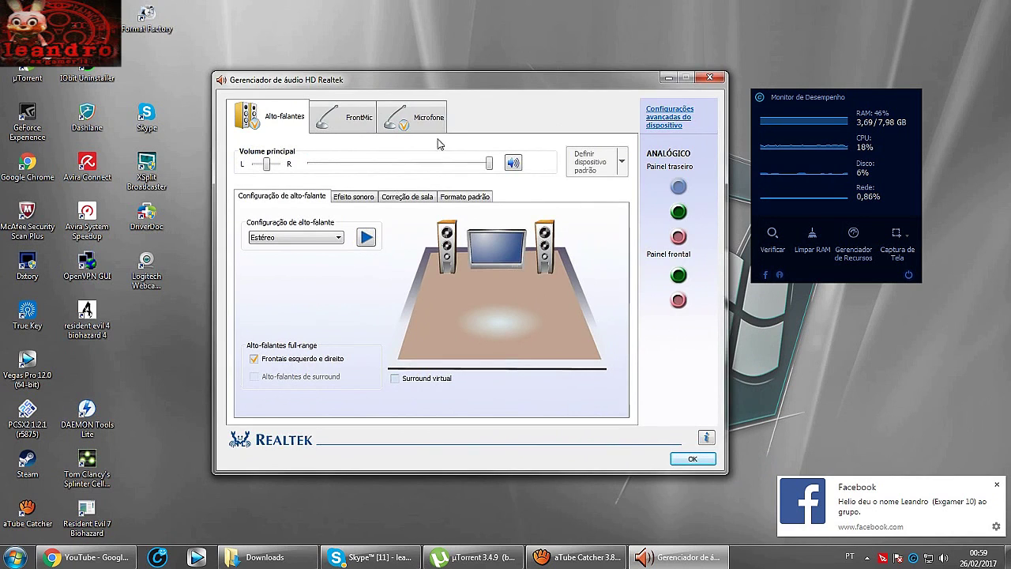
pyautogui.click(419, 121)
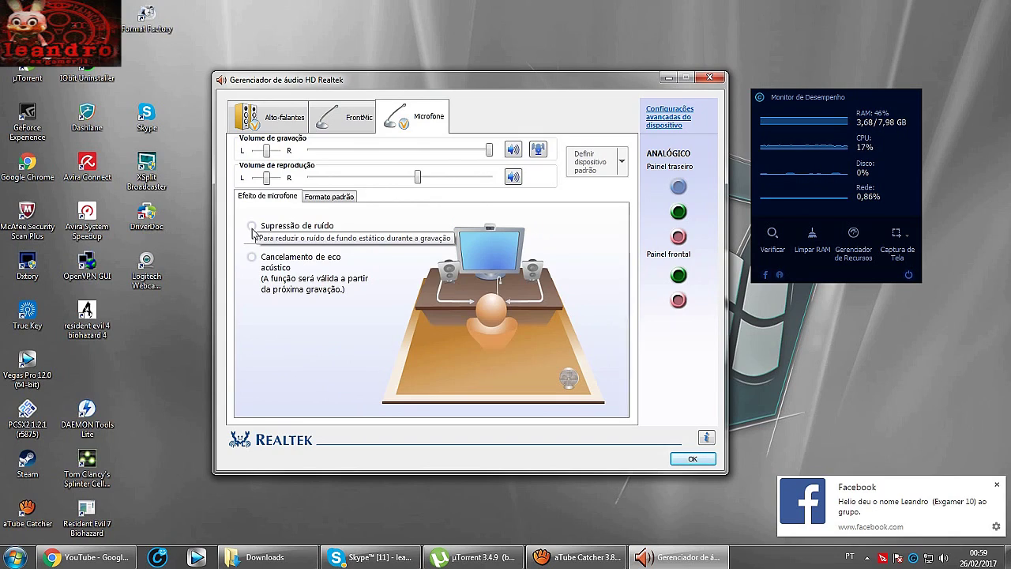
pyautogui.moveTo(476, 82)
pyautogui.mouseDown()
pyautogui.moveTo(483, 93)
pyautogui.moveTo(464, 80)
pyautogui.mouseUp()
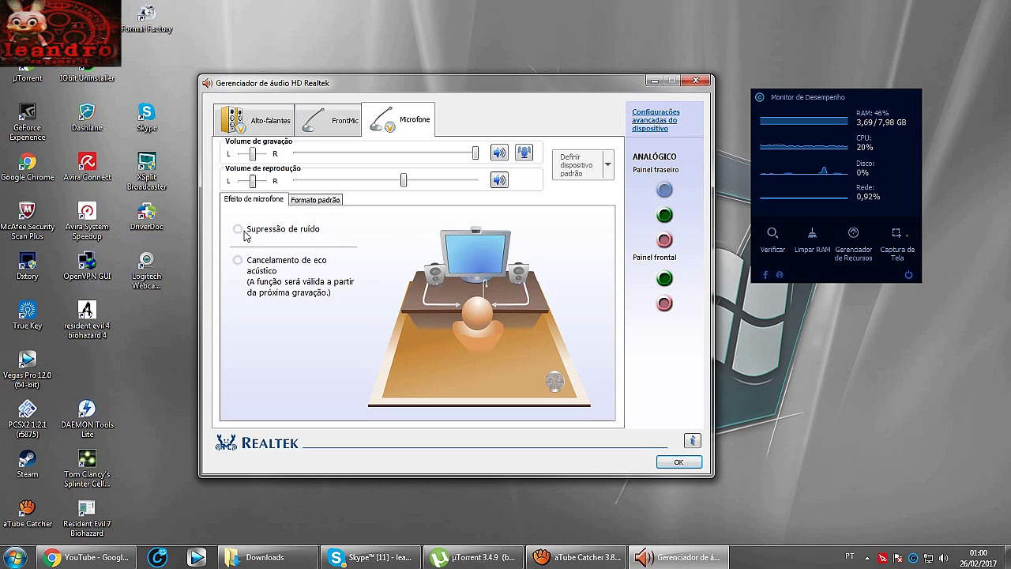
pyautogui.click(238, 230)
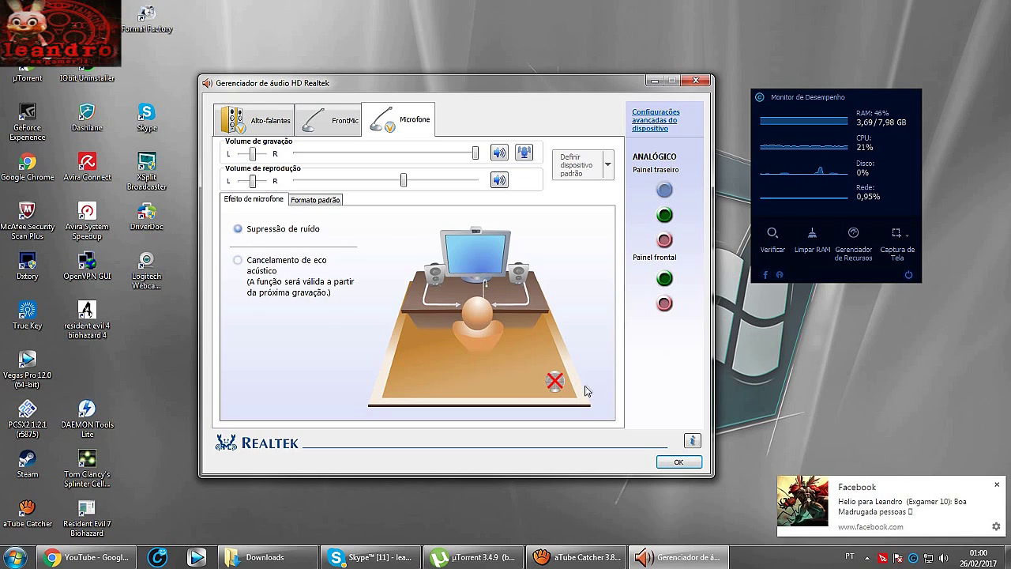
pyautogui.click(677, 463)
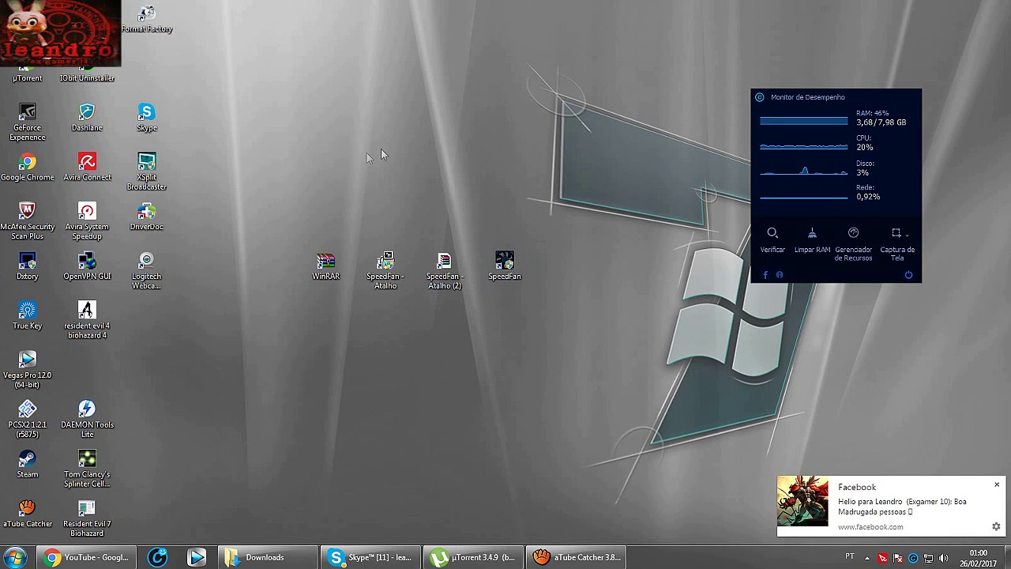
# Dismiss the Facebook notification and select the SpeedFan desktop shortcut
pyautogui.click(996, 485)
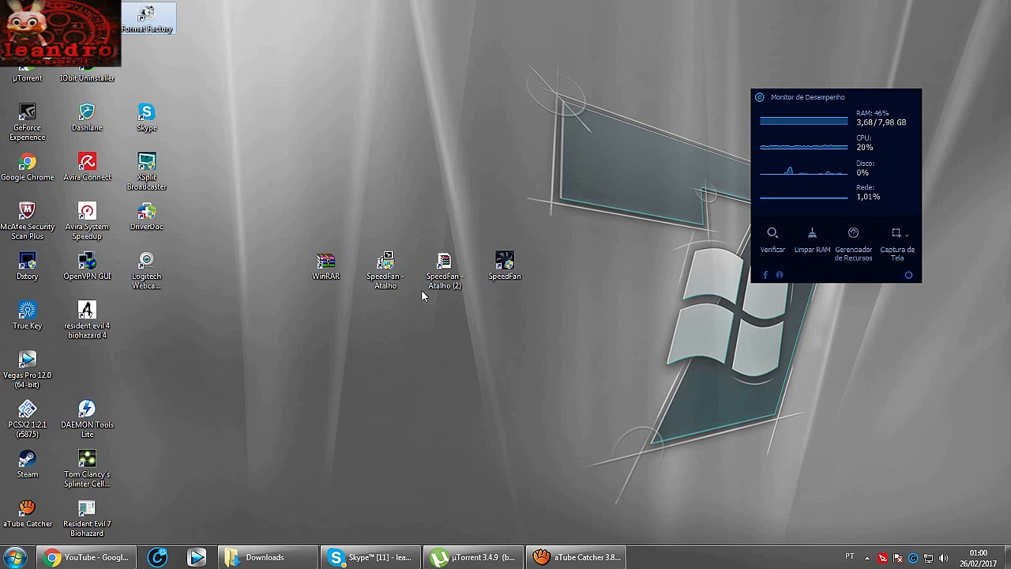
pyautogui.click(511, 271)
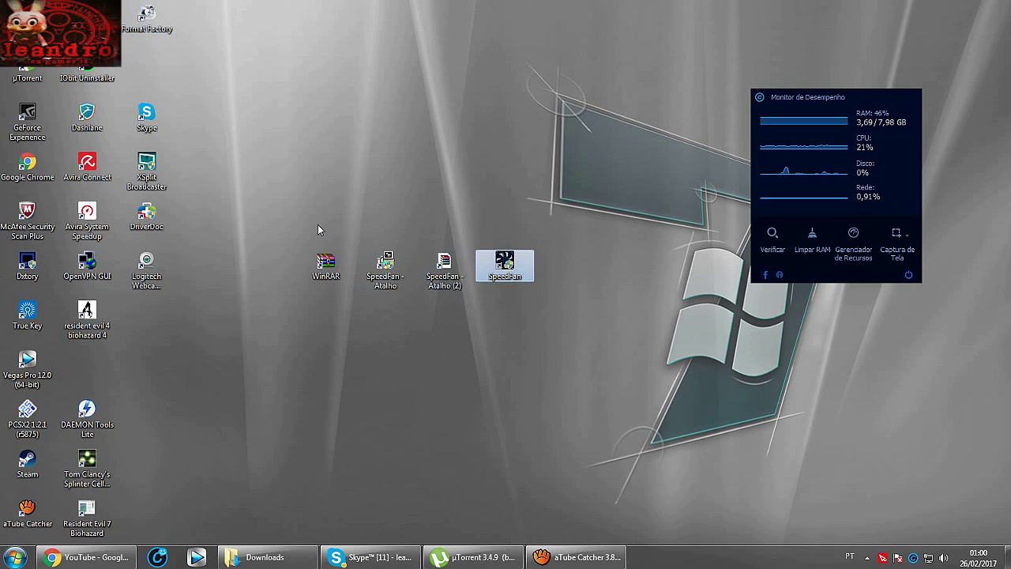